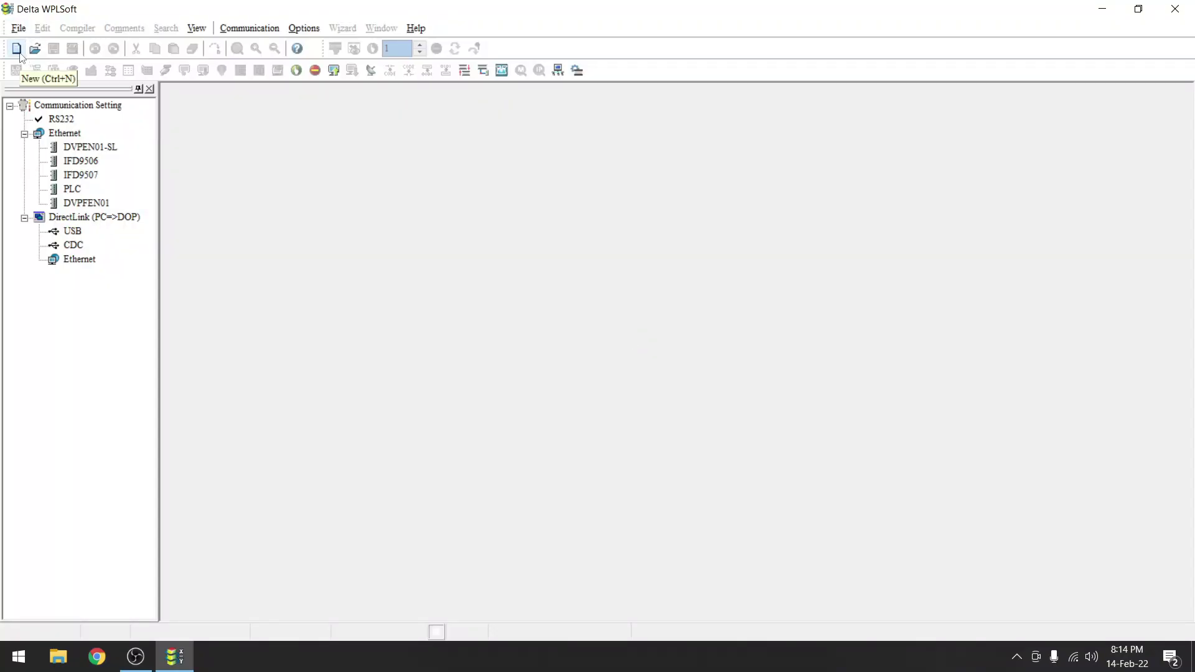
Start a new project named Test2 with the SS PLC model selected.
click(17, 48)
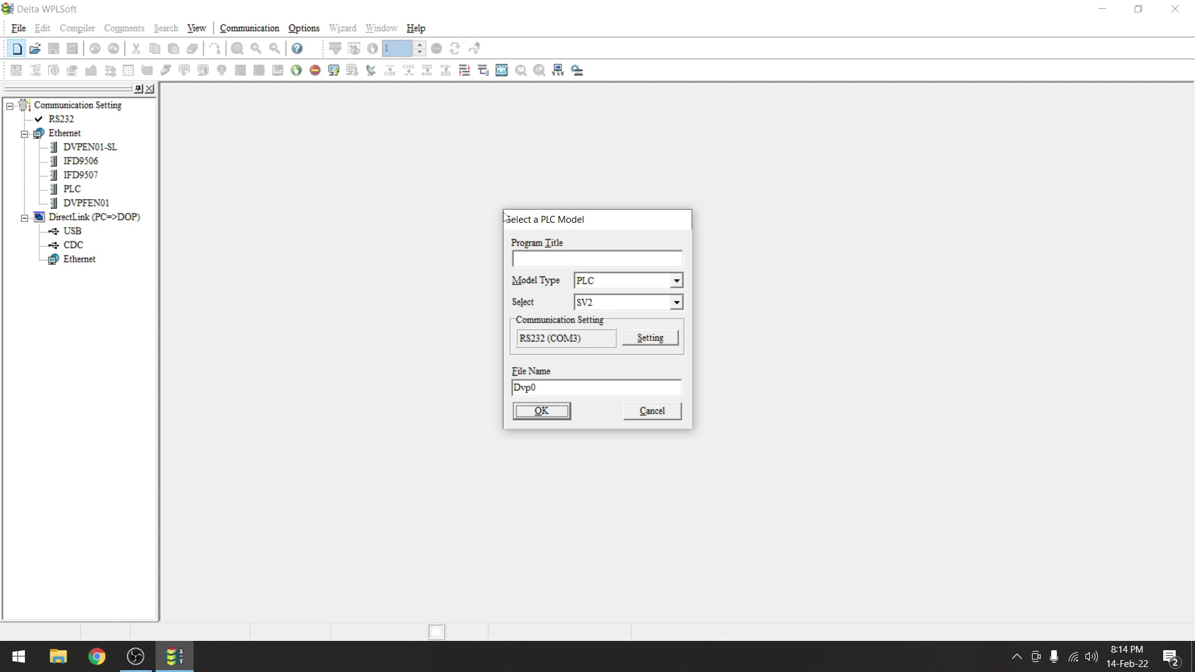
click(554, 255)
text(Test2)
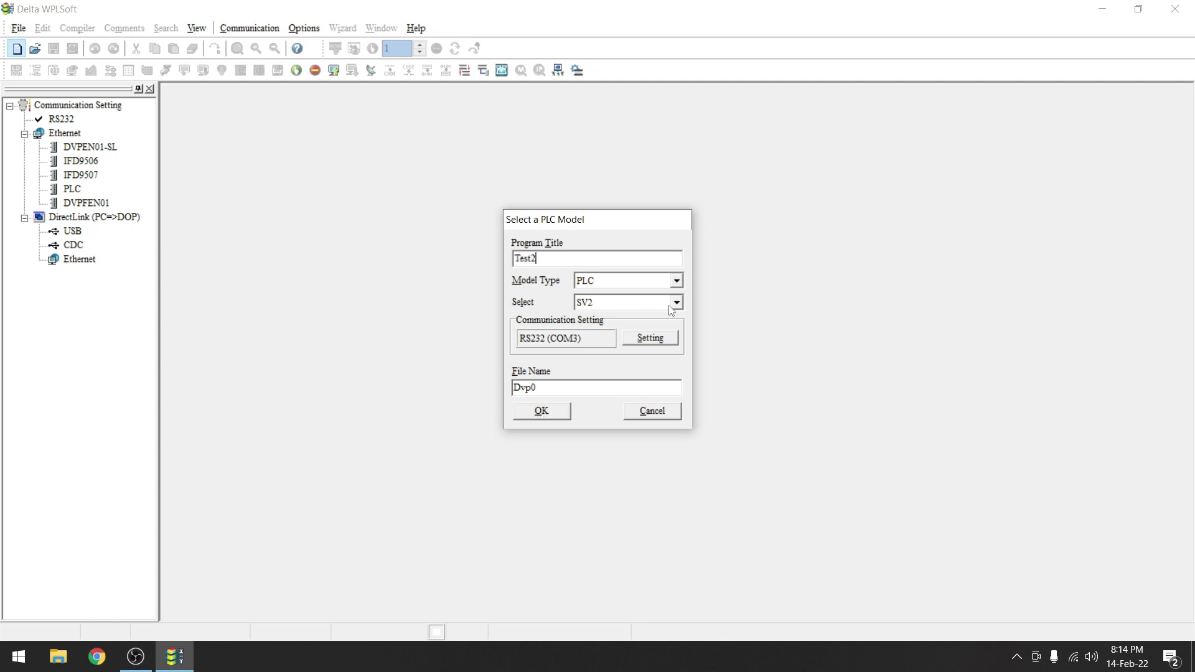
click(677, 303)
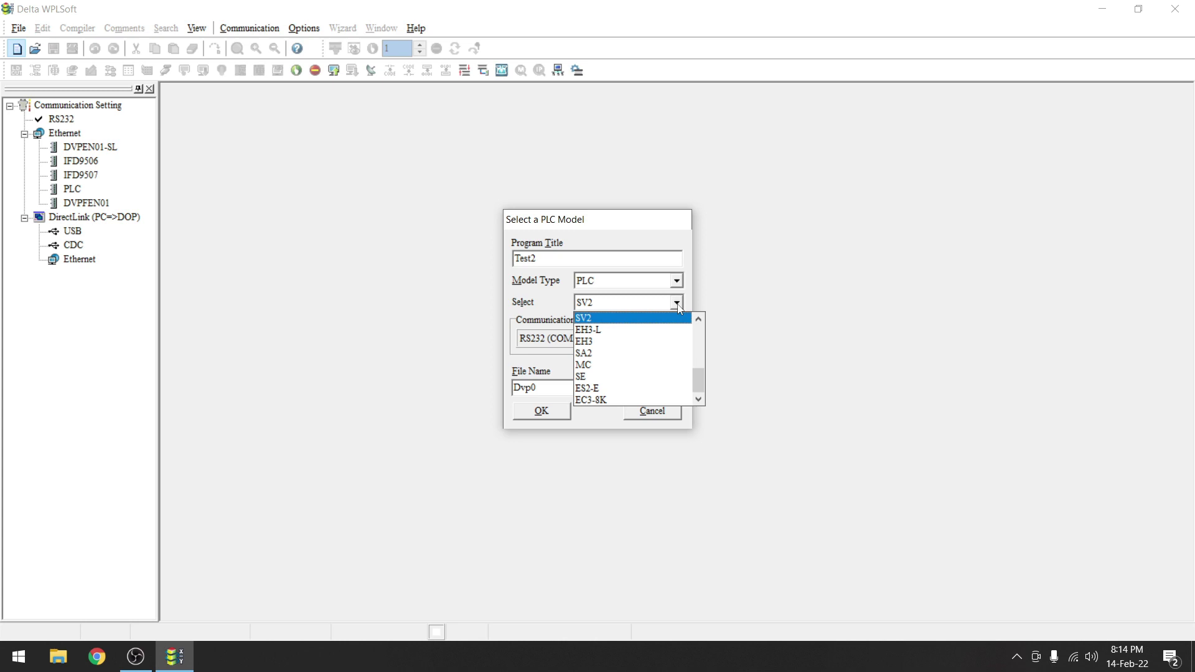
key(Home)
click(679, 307)
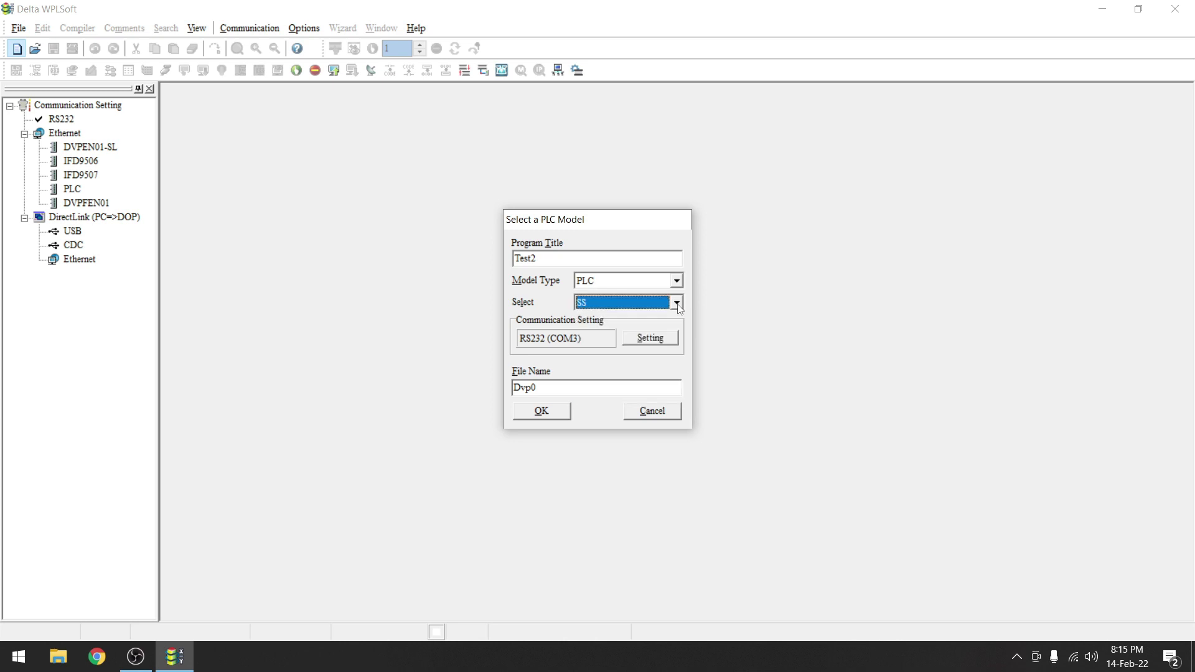
click(545, 416)
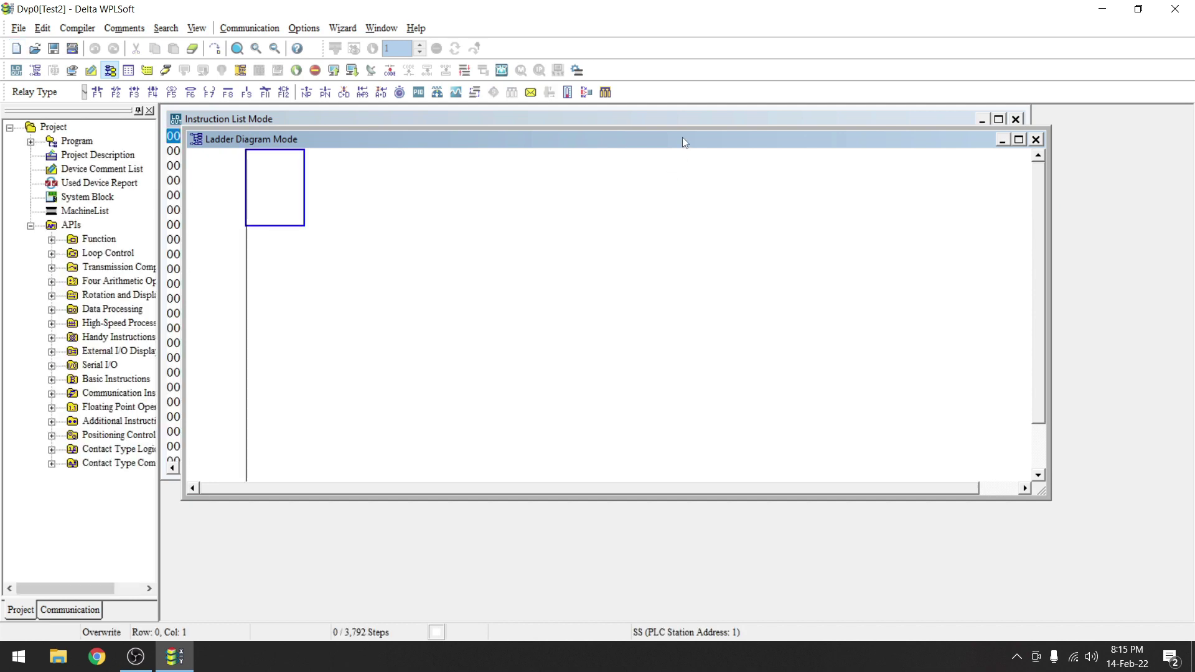
Maximize the Ladder Diagram Mode window and place the cursor at row 0's first cell.
double_click(682, 141)
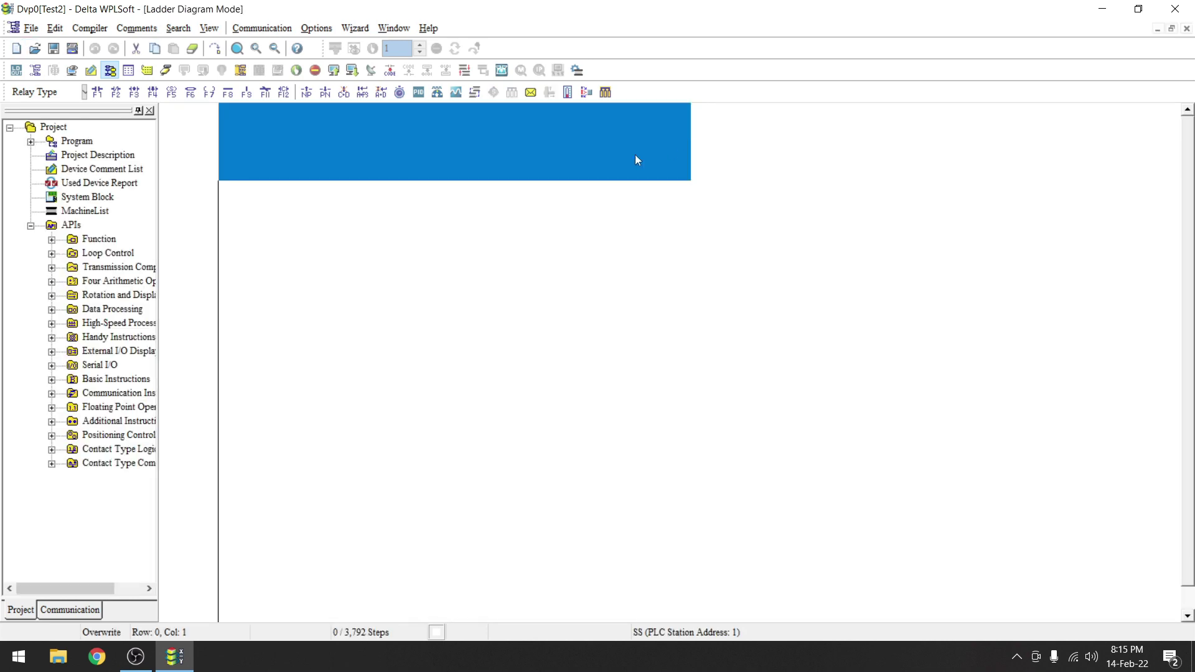
click(508, 207)
click(264, 140)
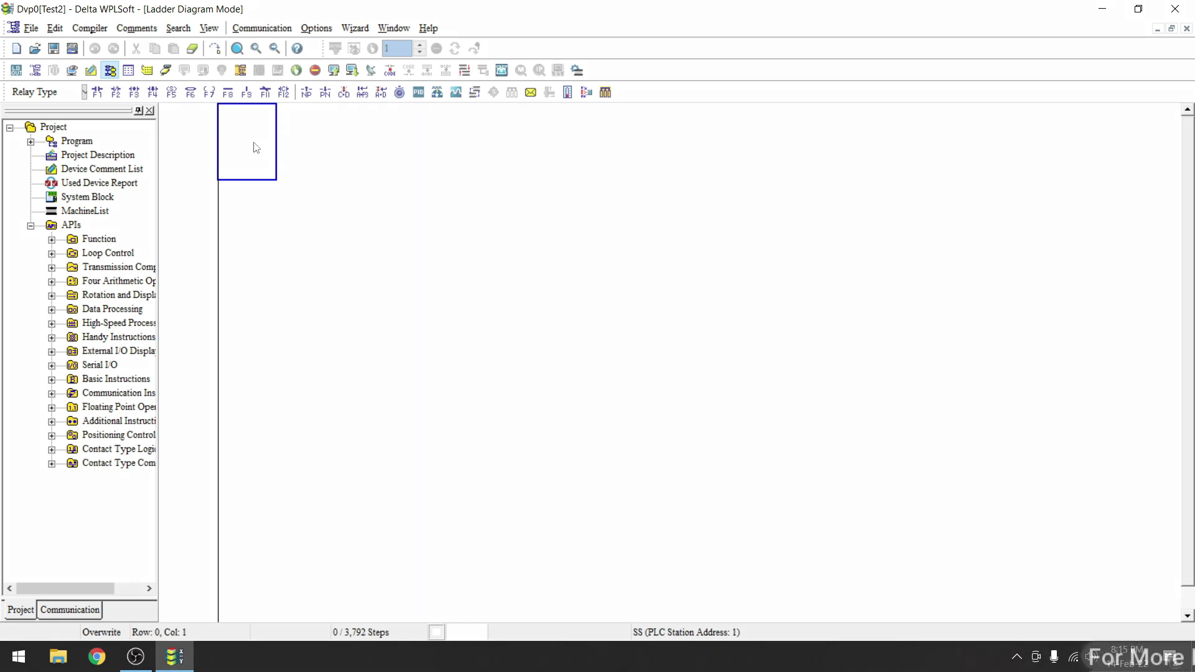
text(ld m0)
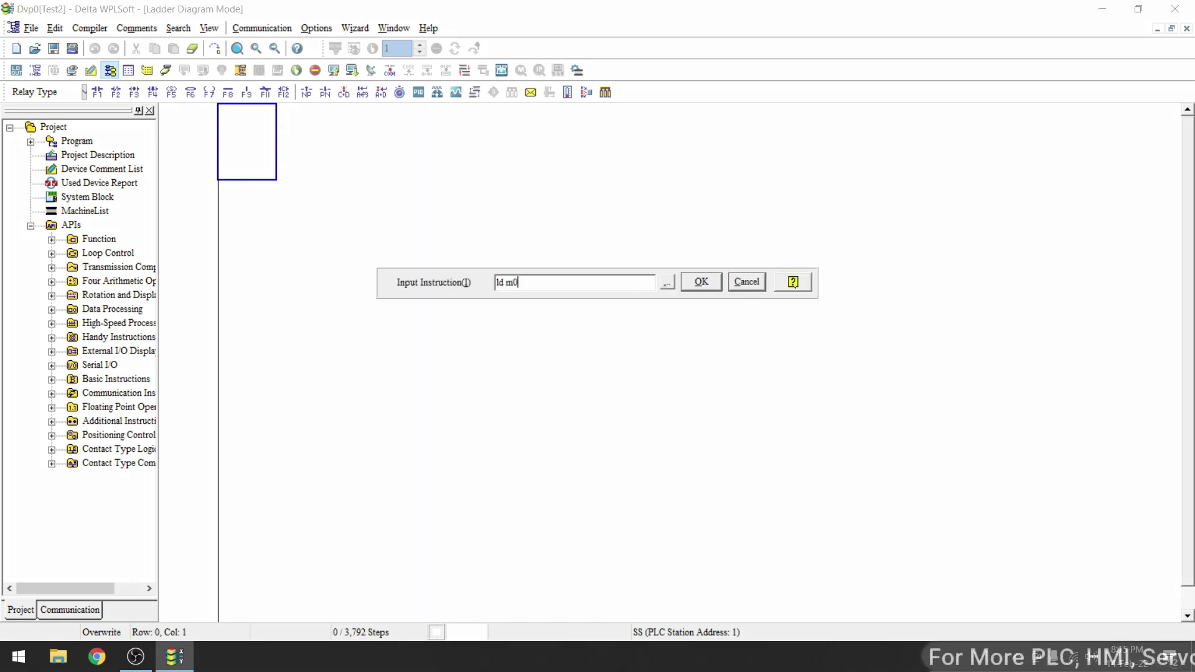
Enter an LD M0 contact and an OUT M1 coil on the first rung.
key(Return)
text(out )
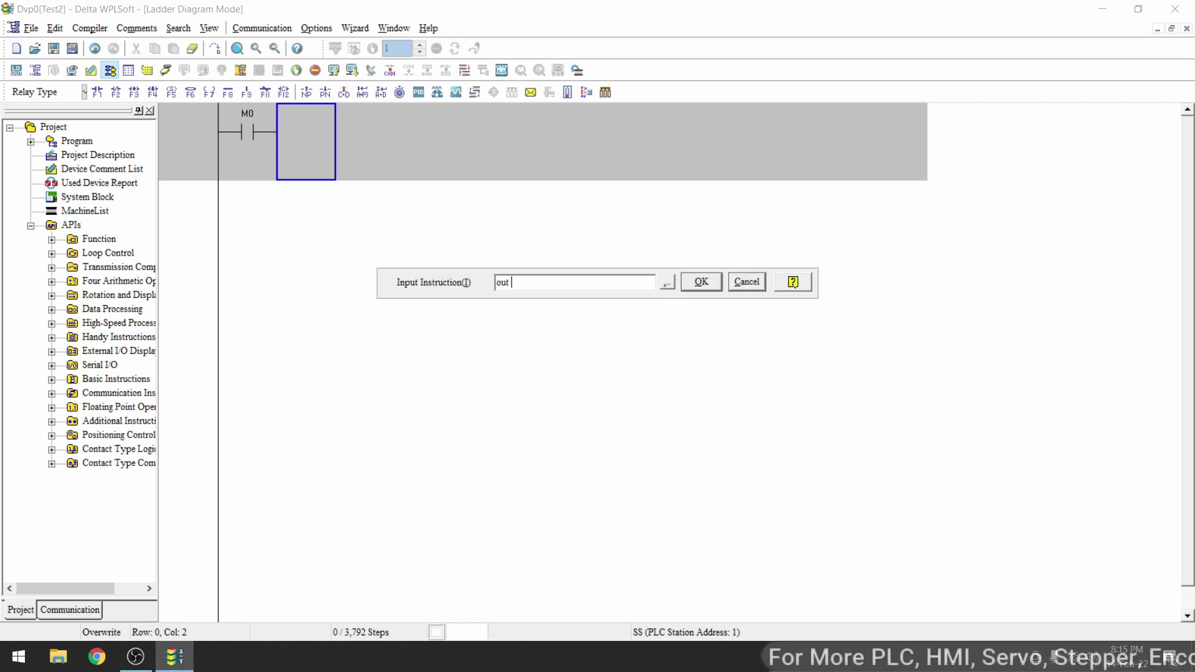
text(m1)
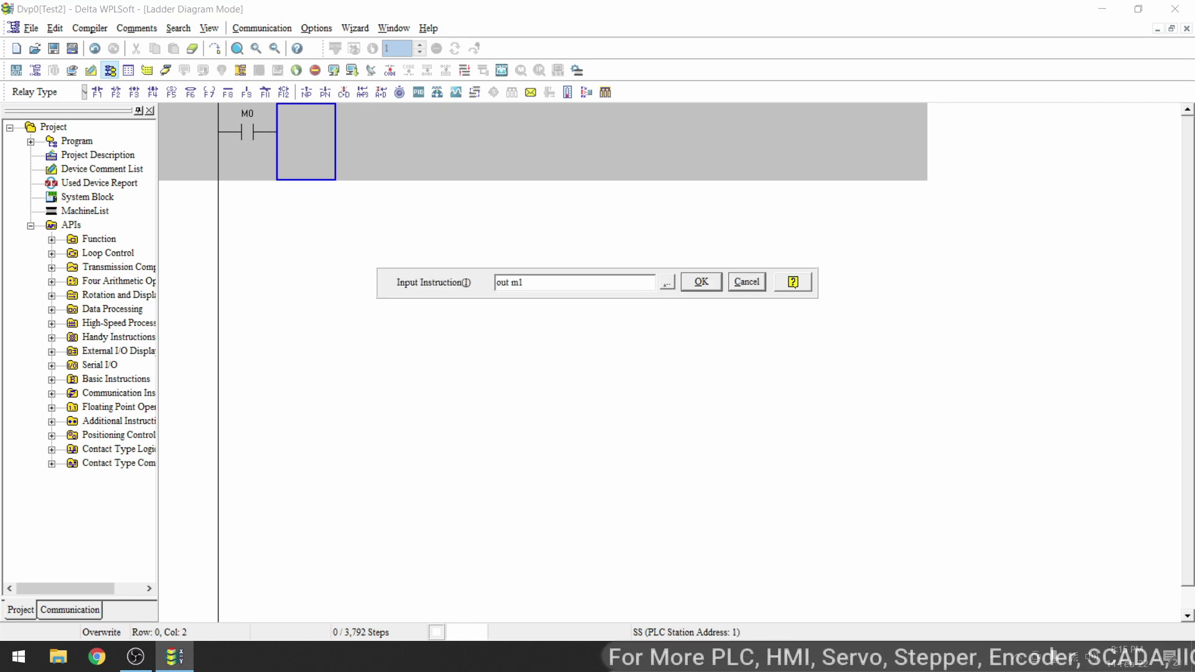
key(Return)
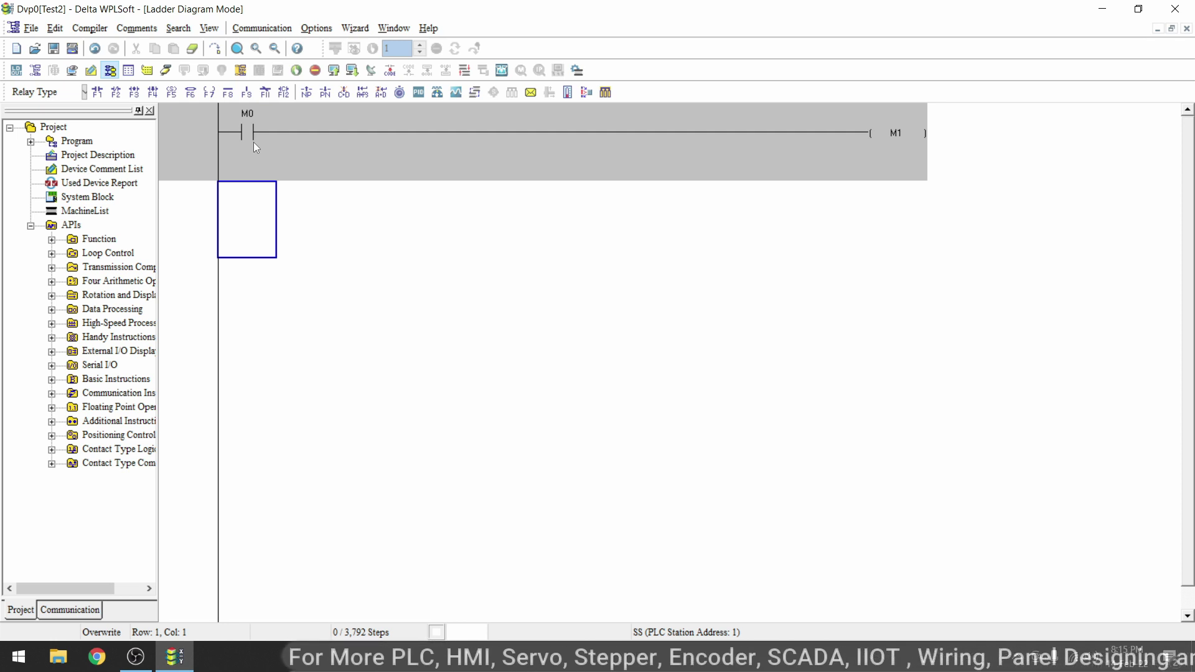
click(253, 142)
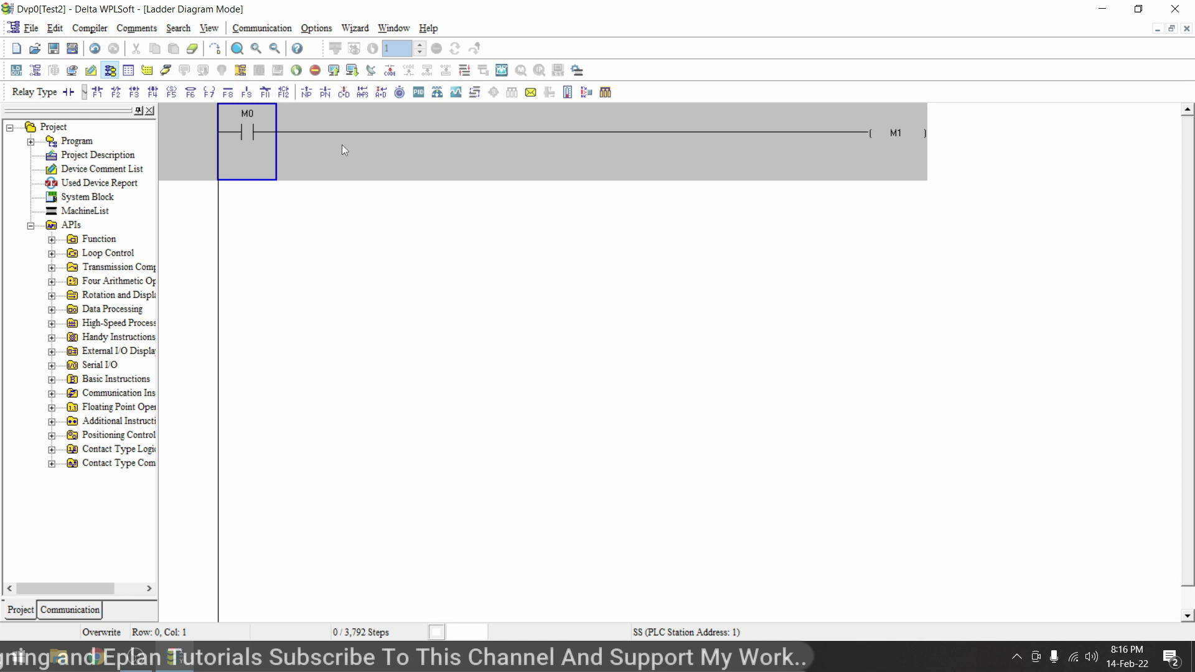
Enter an LD M2 contact and an OUT M3 coil on the second rung.
key(Down)
key(Up)
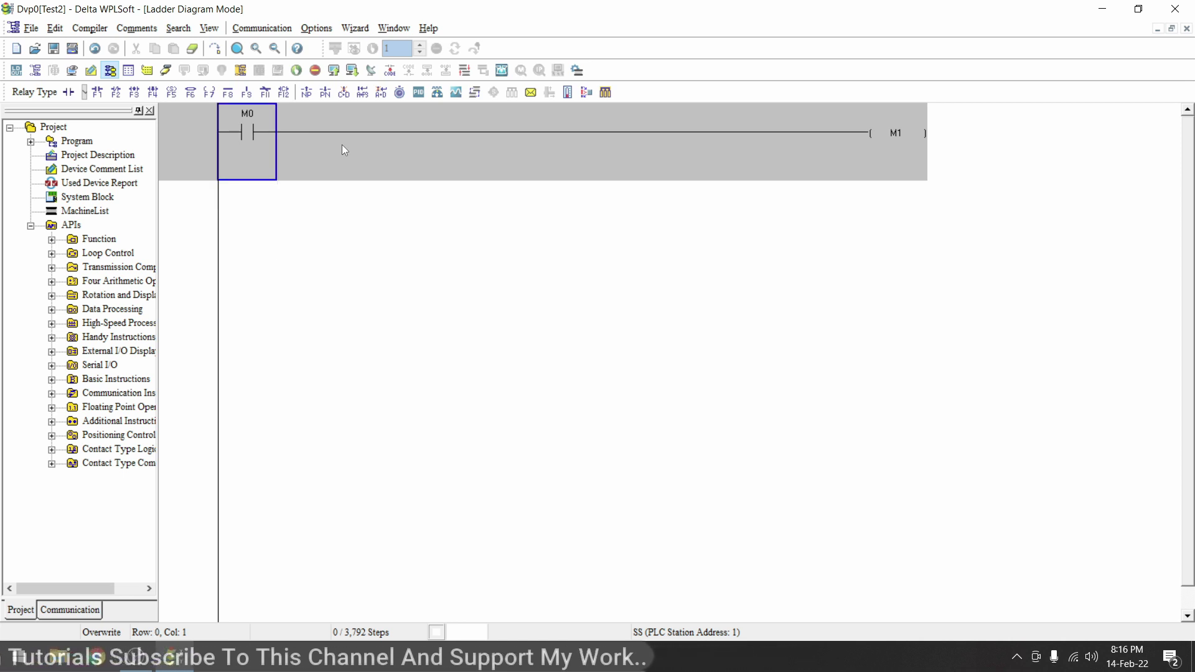
key(Down)
text(ld)
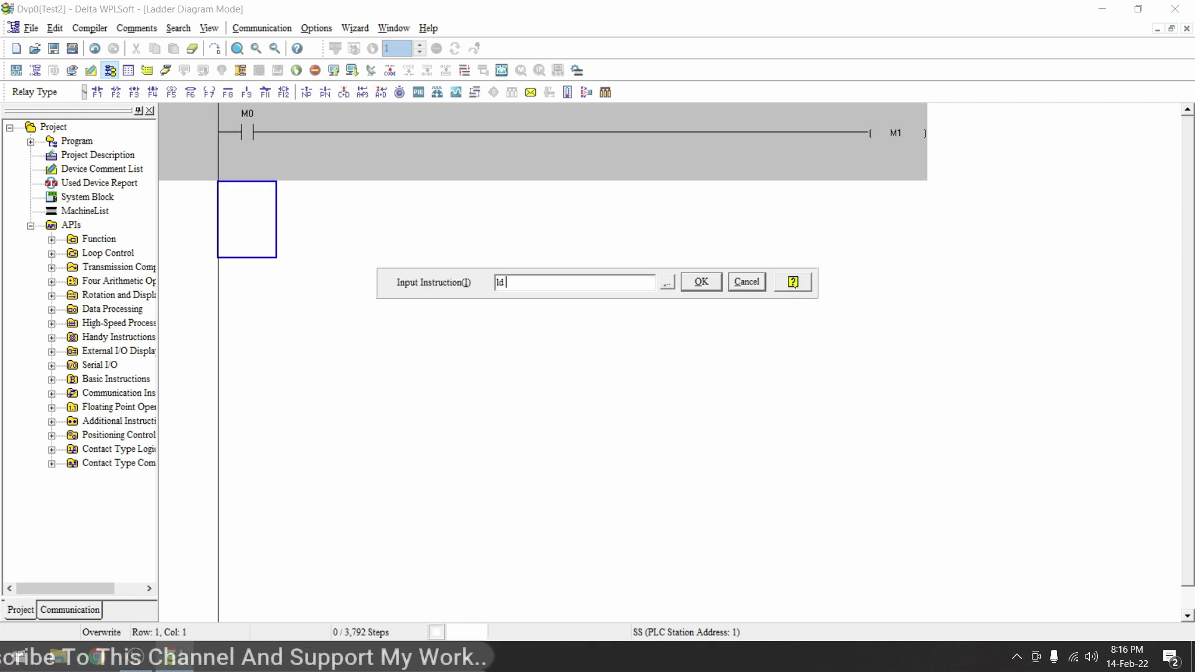
text( m2)
key(Return)
text(o)
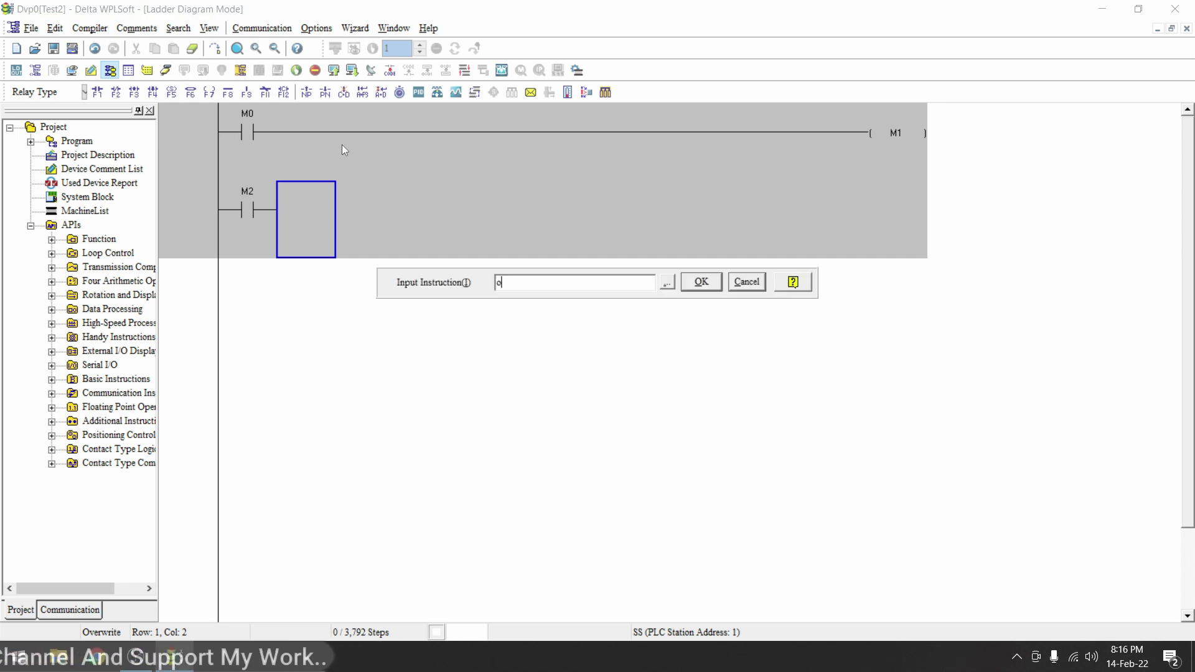
text(ut m3)
key(Return)
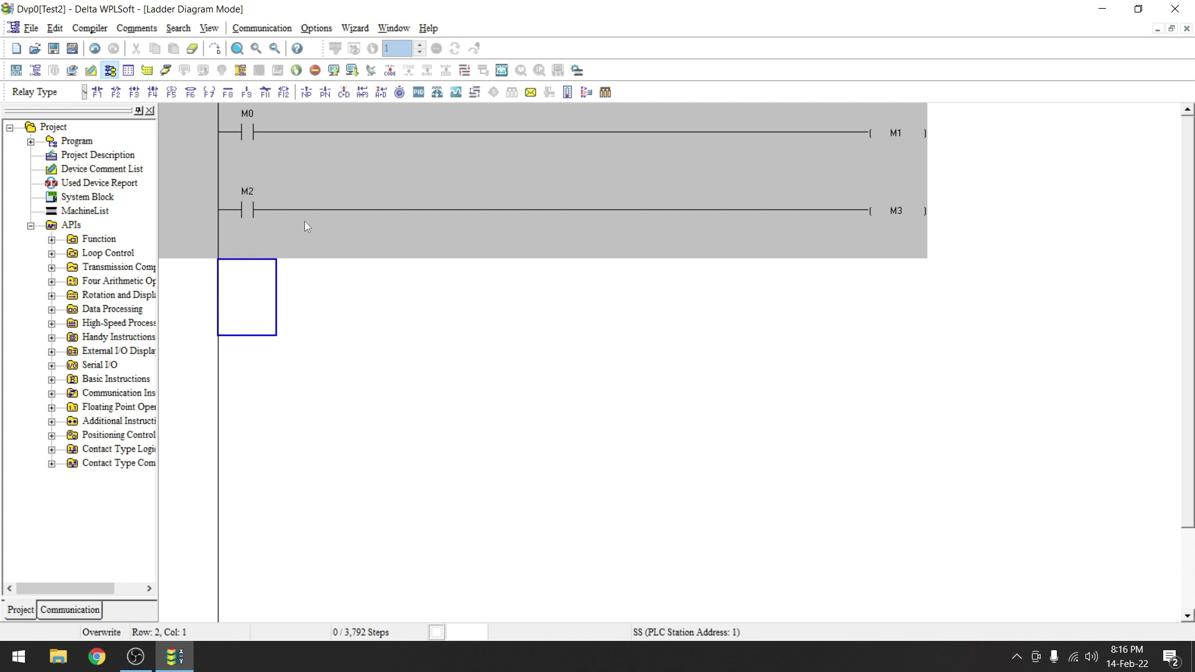
Add a parallel branch under rung 2 holding a TMR T0 K50 timer.
click(487, 217)
key(F9)
key(Down)
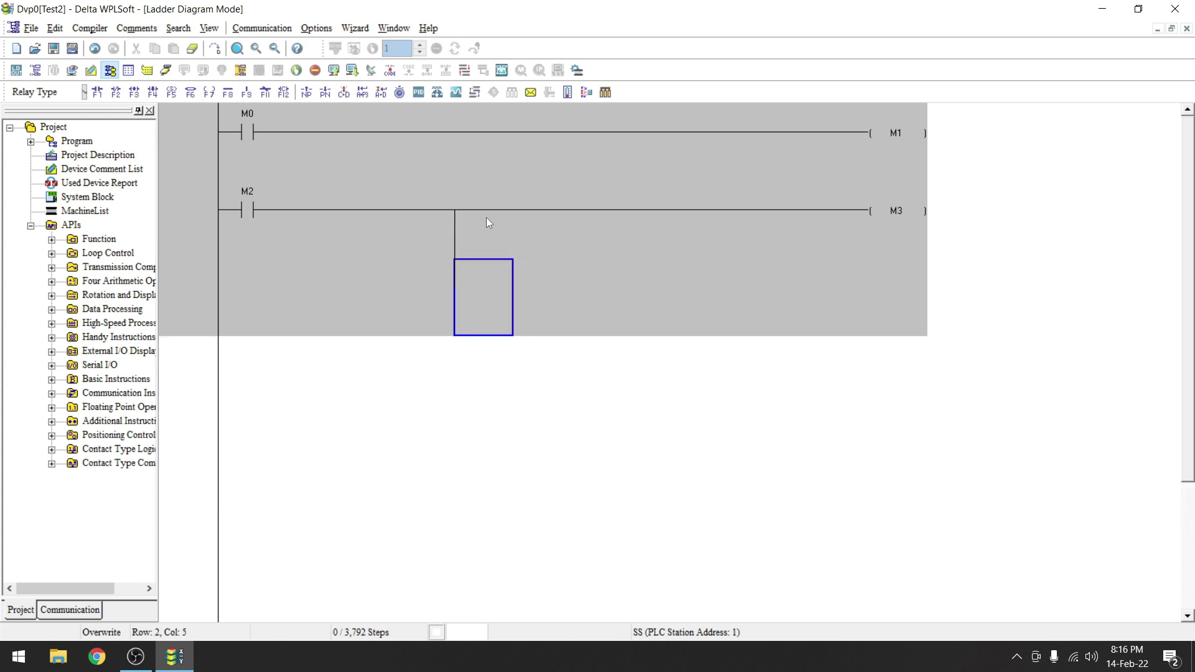
text(tmr t0 k)
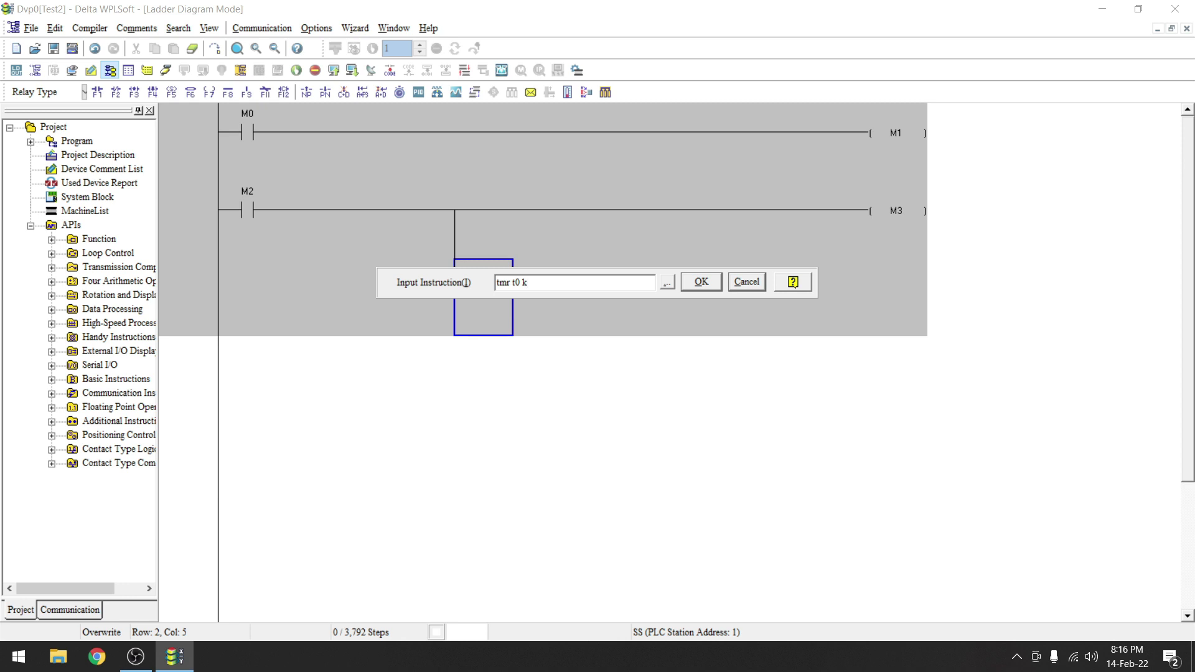
text(50)
key(Return)
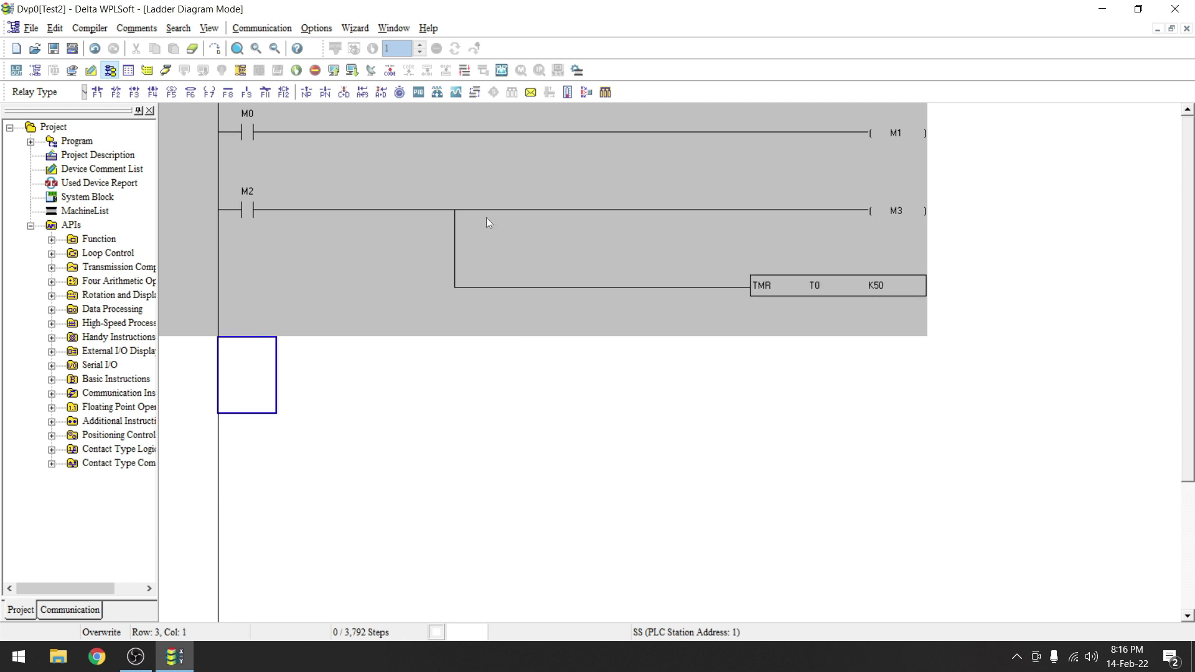
click(327, 177)
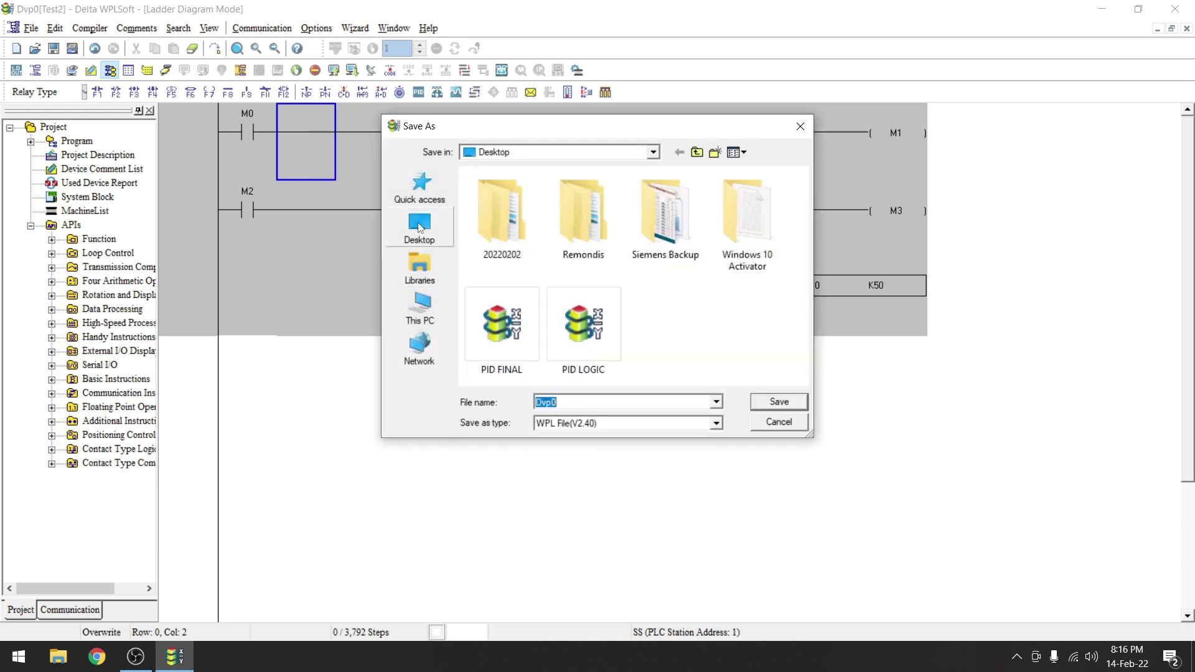
Save the program as Dvp0 on the Desktop.
click(420, 228)
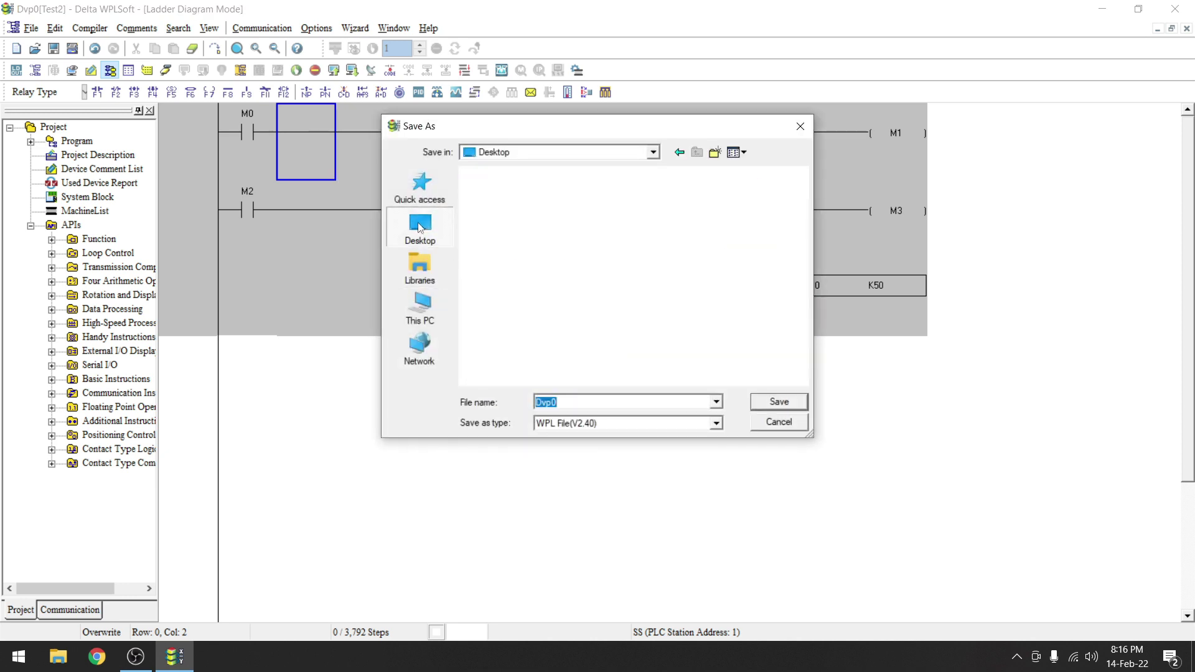
click(779, 403)
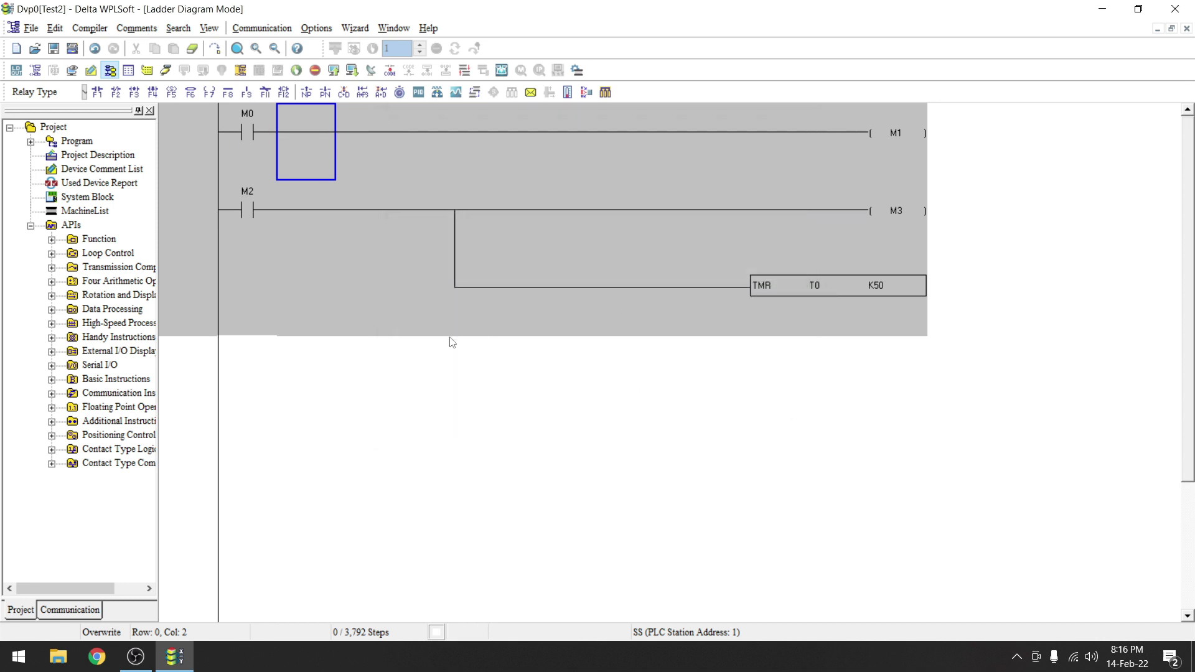
Compile the ladder with Compiler > Ladder => Instruction.
click(90, 29)
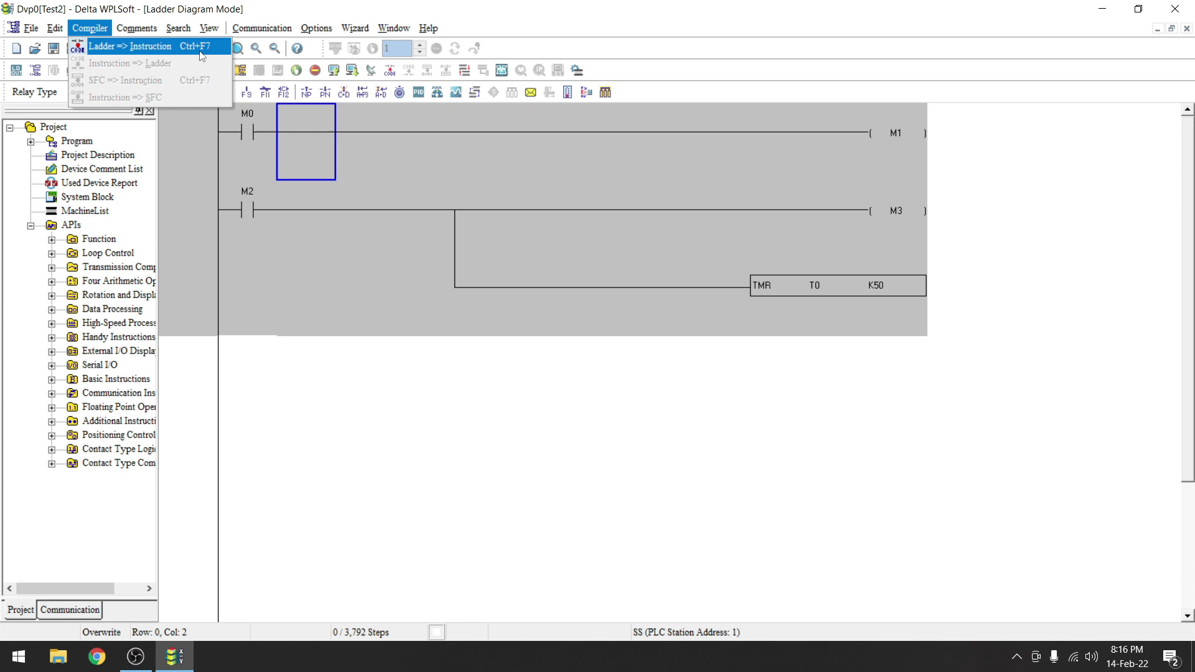
click(200, 54)
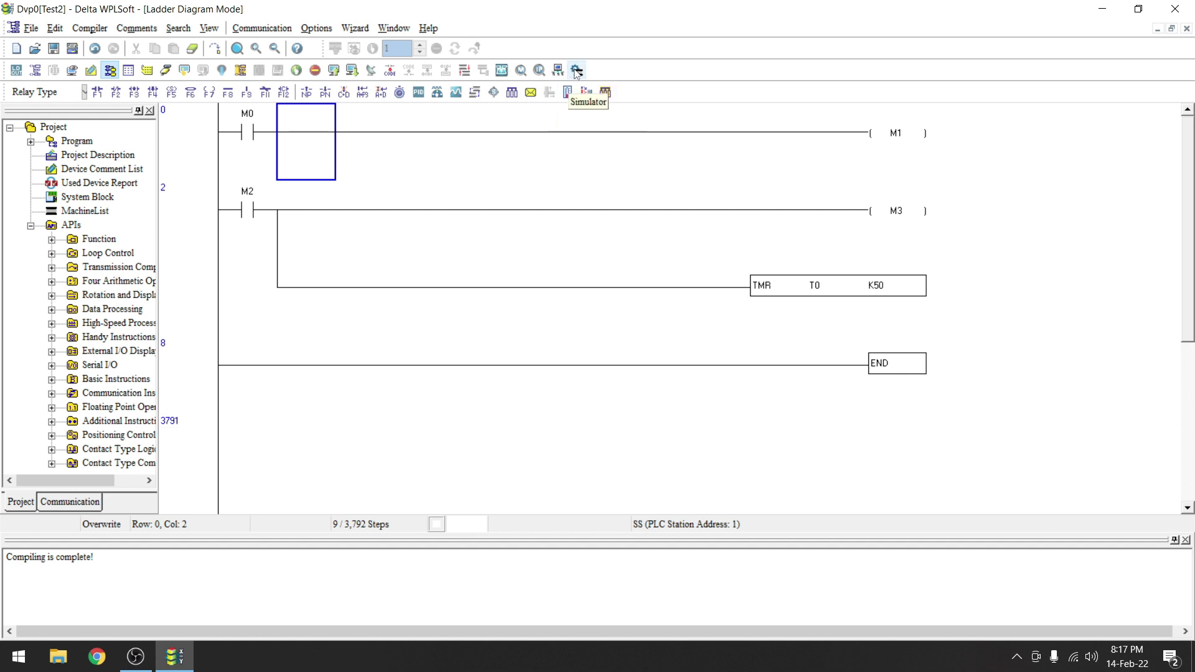
Toggle the Simulator button until the status bar shows Simulator mode on.
click(483, 297)
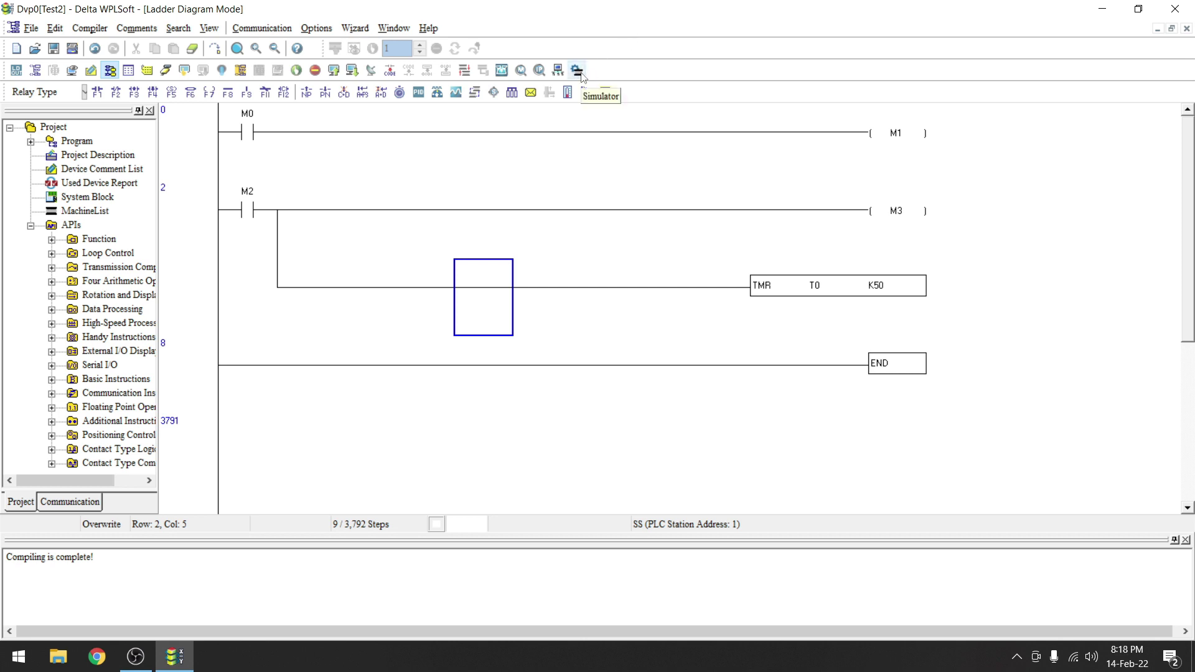
click(579, 71)
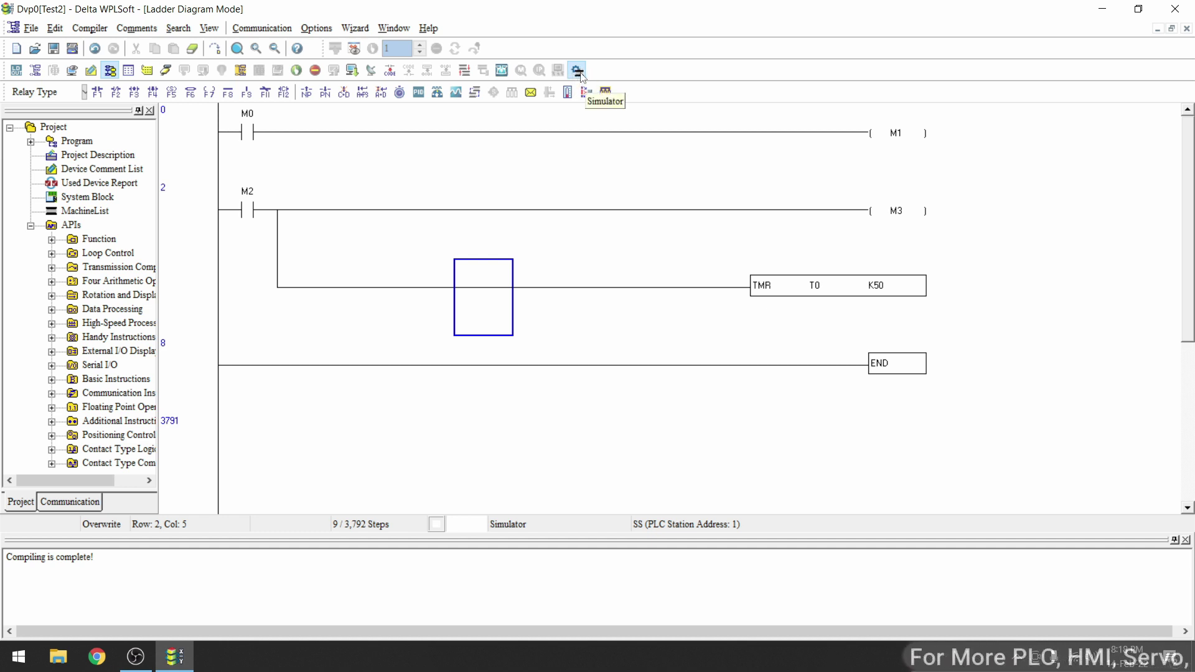
click(579, 72)
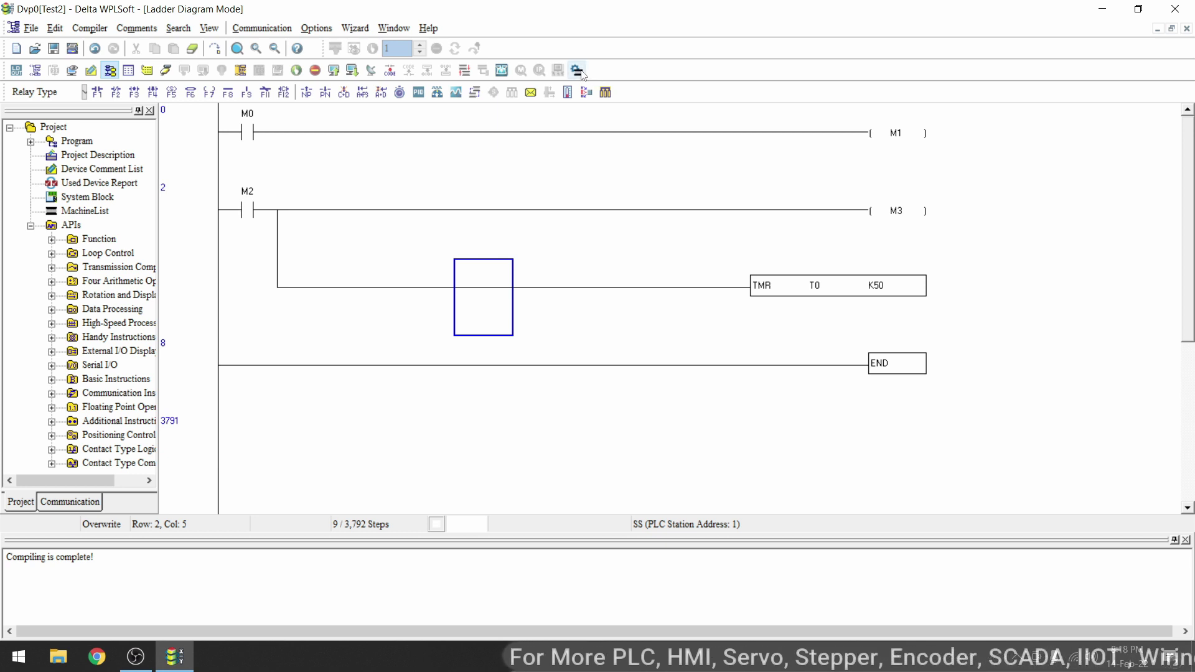
click(578, 71)
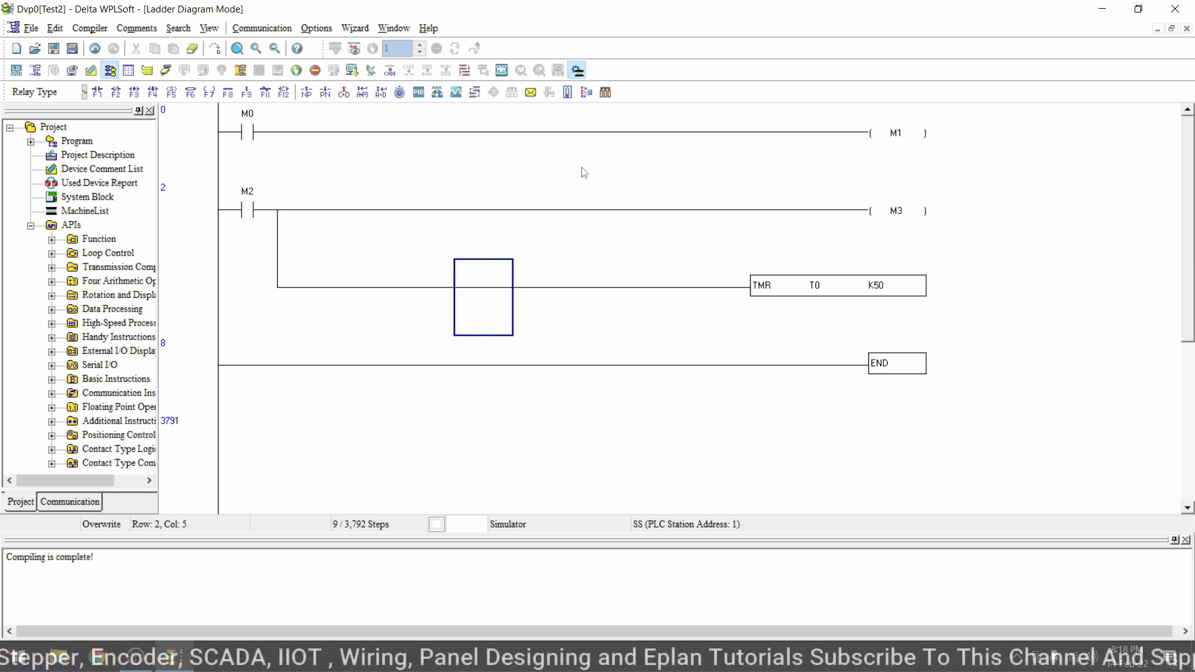
click(578, 71)
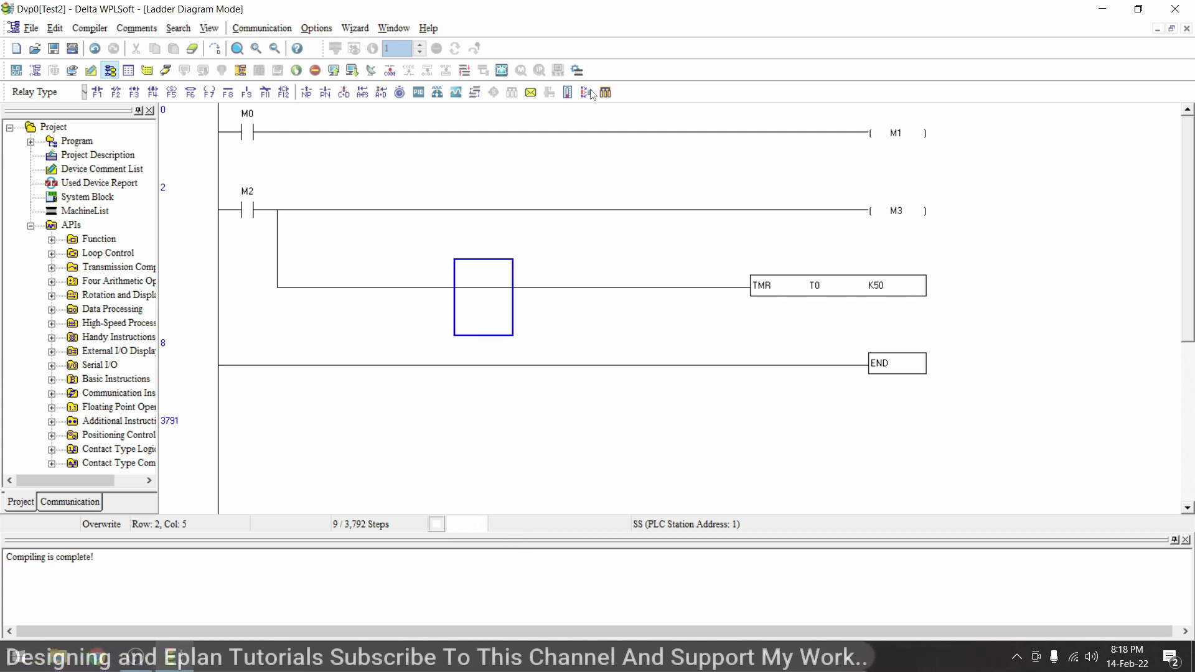
click(578, 71)
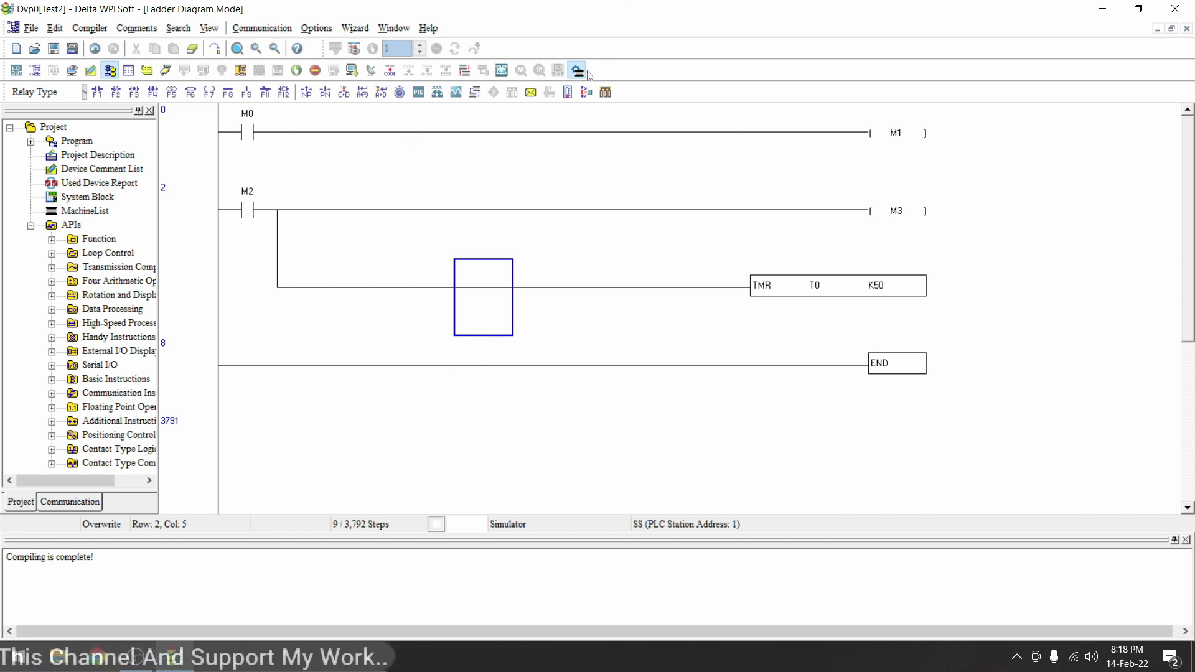
Write the program PC => PLC to the simulated PLC with Program checked.
click(352, 70)
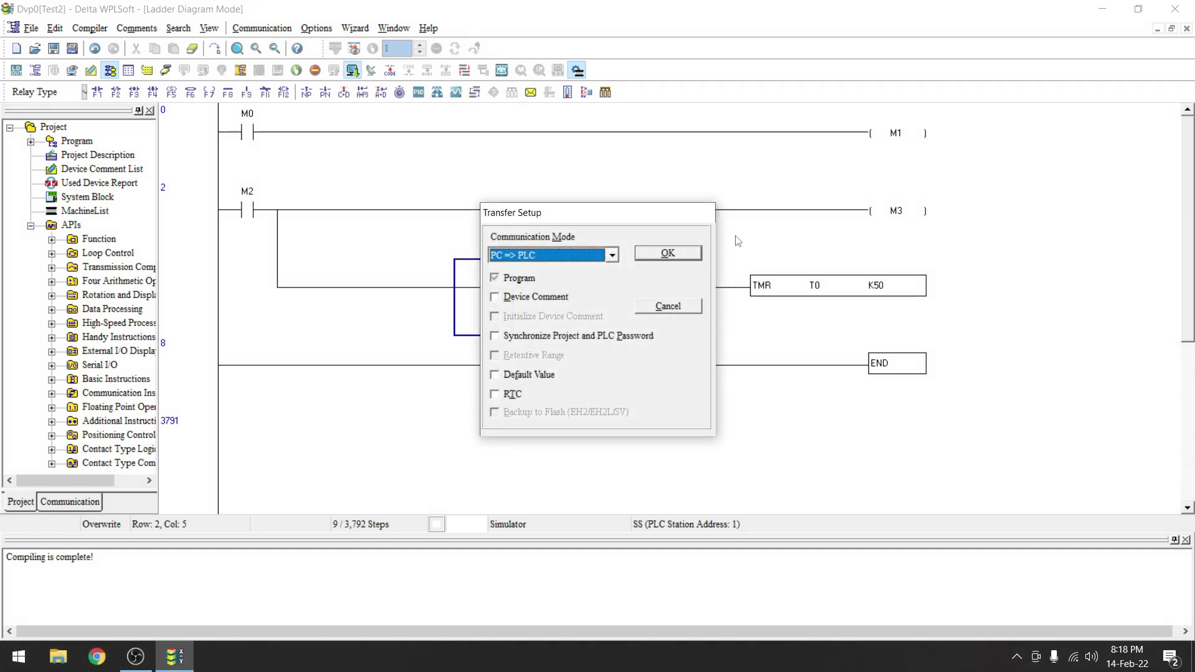
click(667, 254)
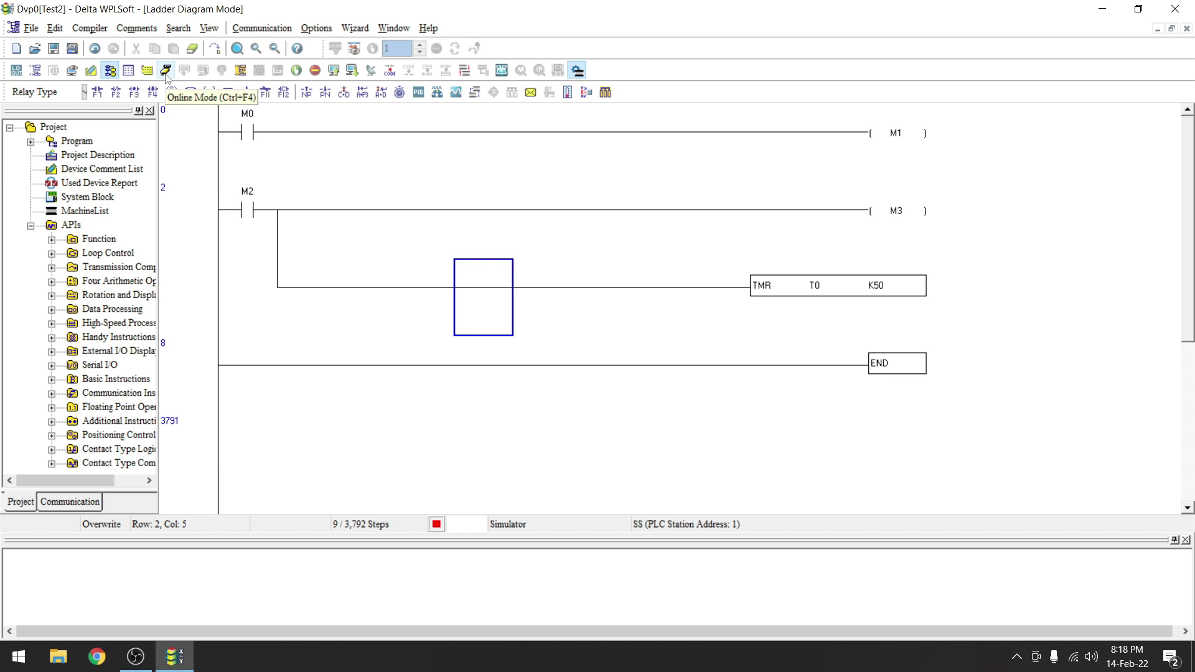
Go online, put the simulated PLC into RUN, then leave Online Mode.
click(167, 70)
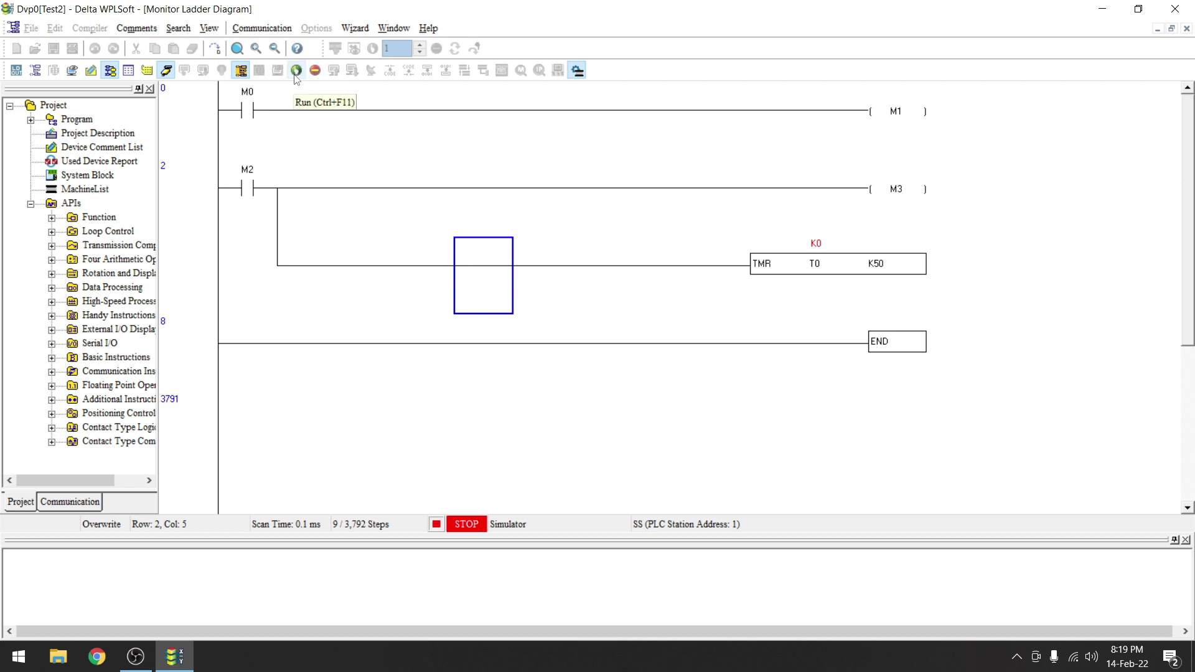
click(297, 70)
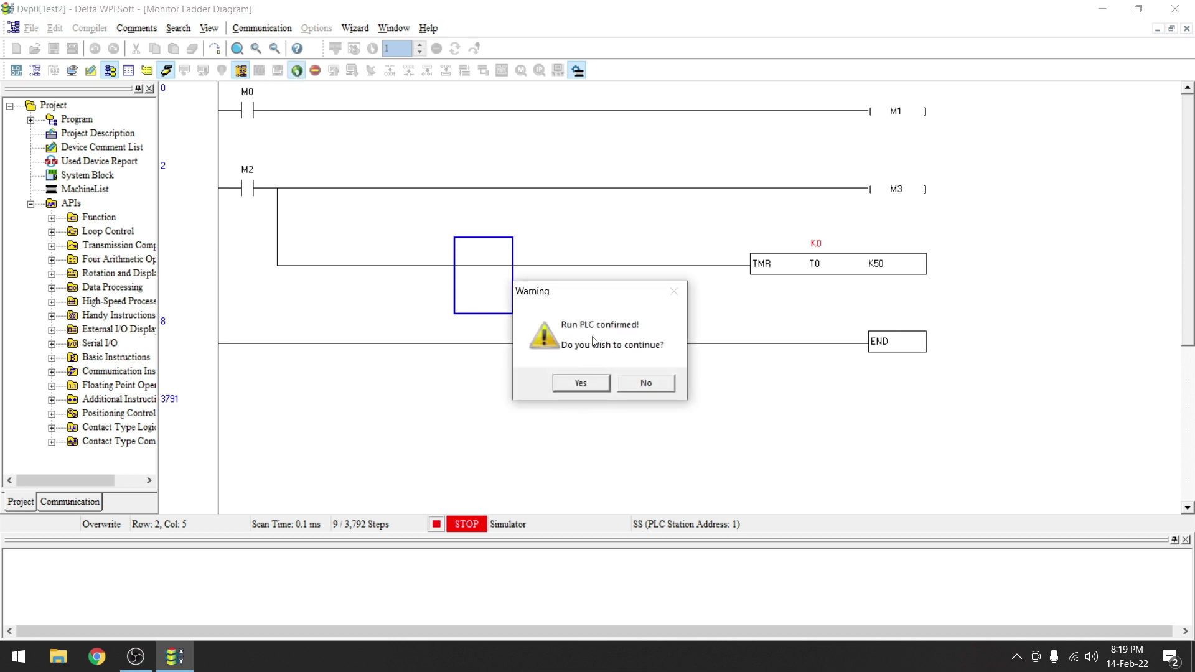
click(577, 385)
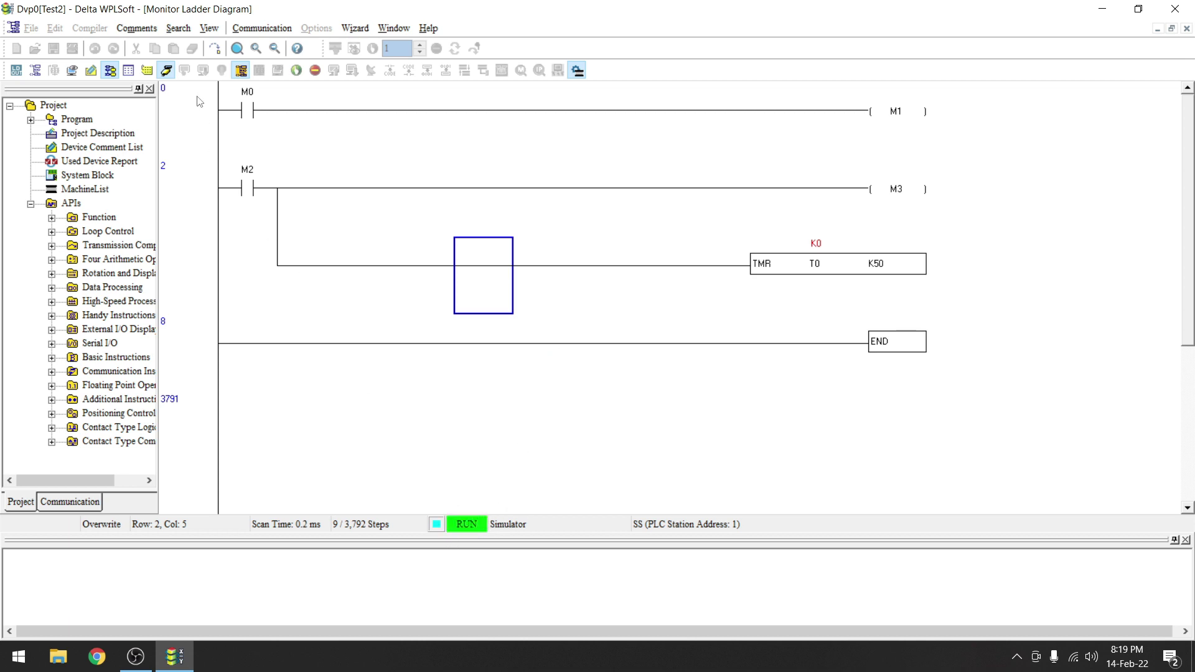
click(167, 70)
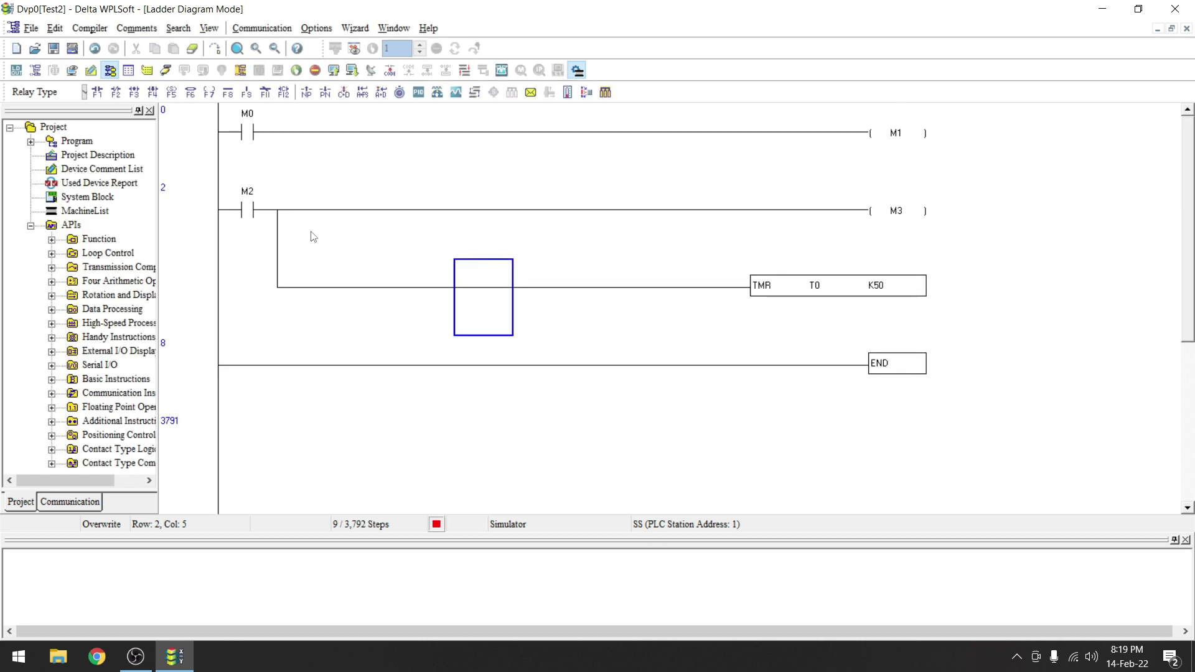
Resume Online Mode and force contact M0 on, energizing coil M1.
click(166, 70)
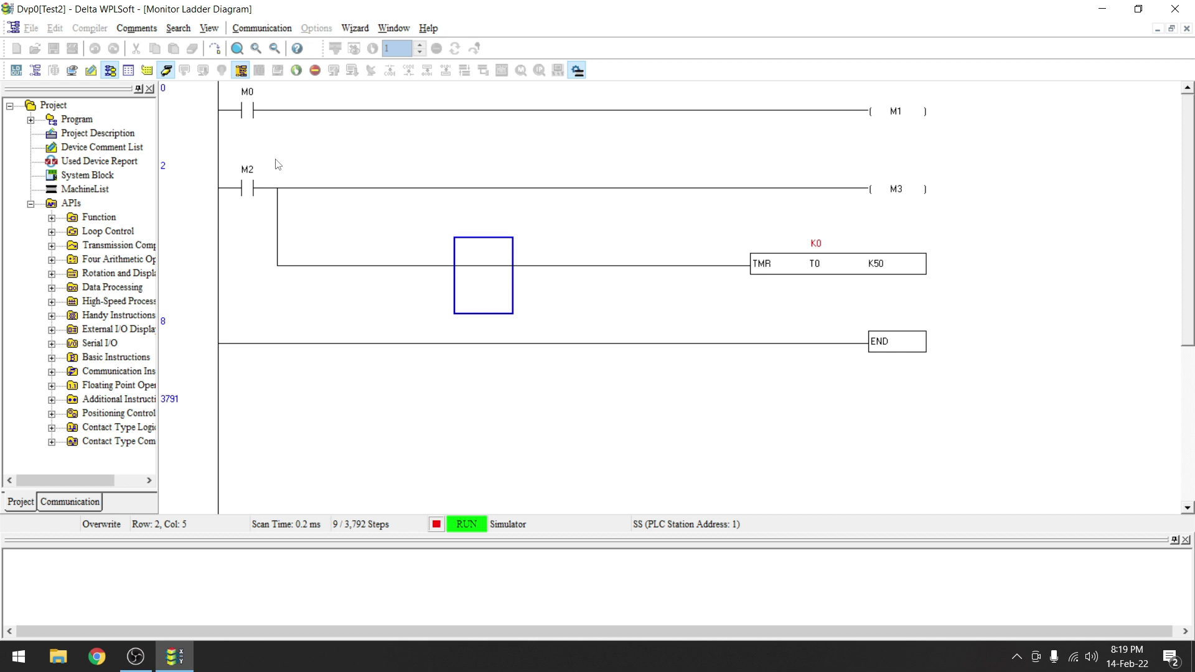
click(249, 120)
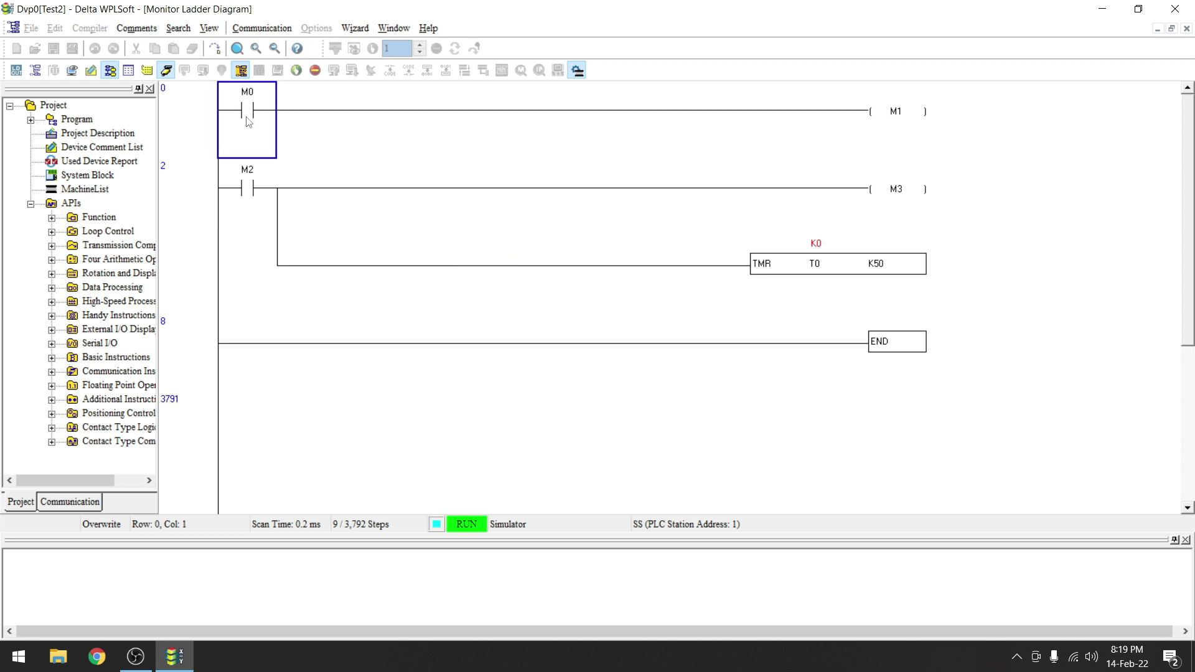
right_click(248, 121)
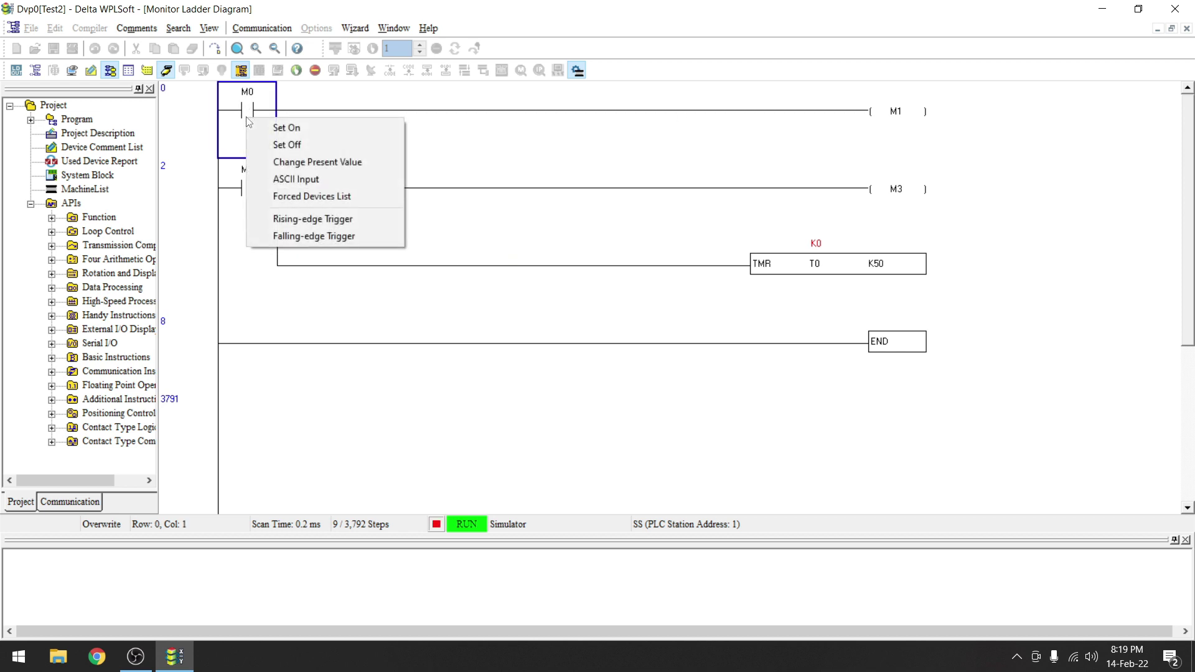
click(315, 127)
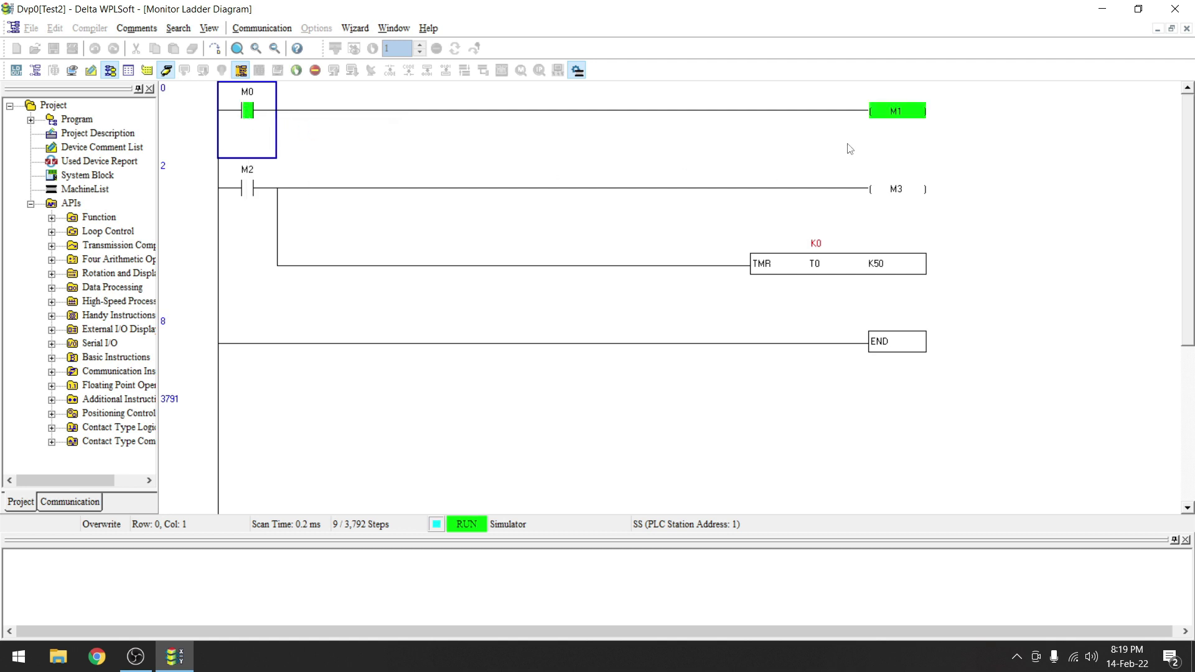
click(903, 116)
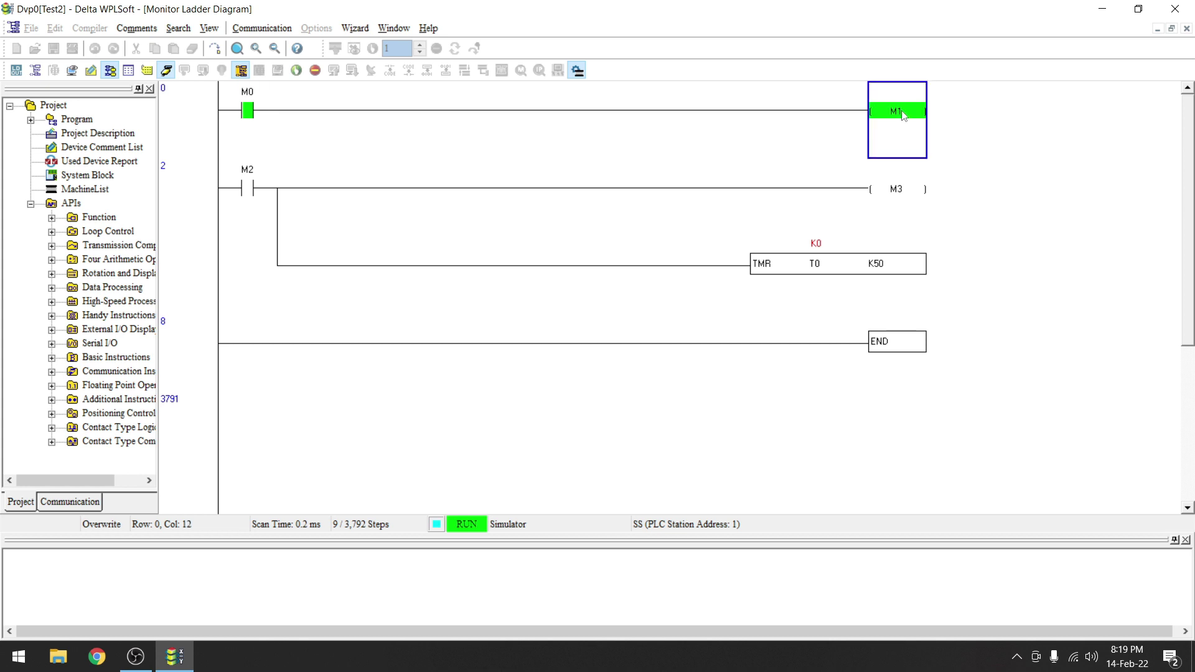
click(246, 122)
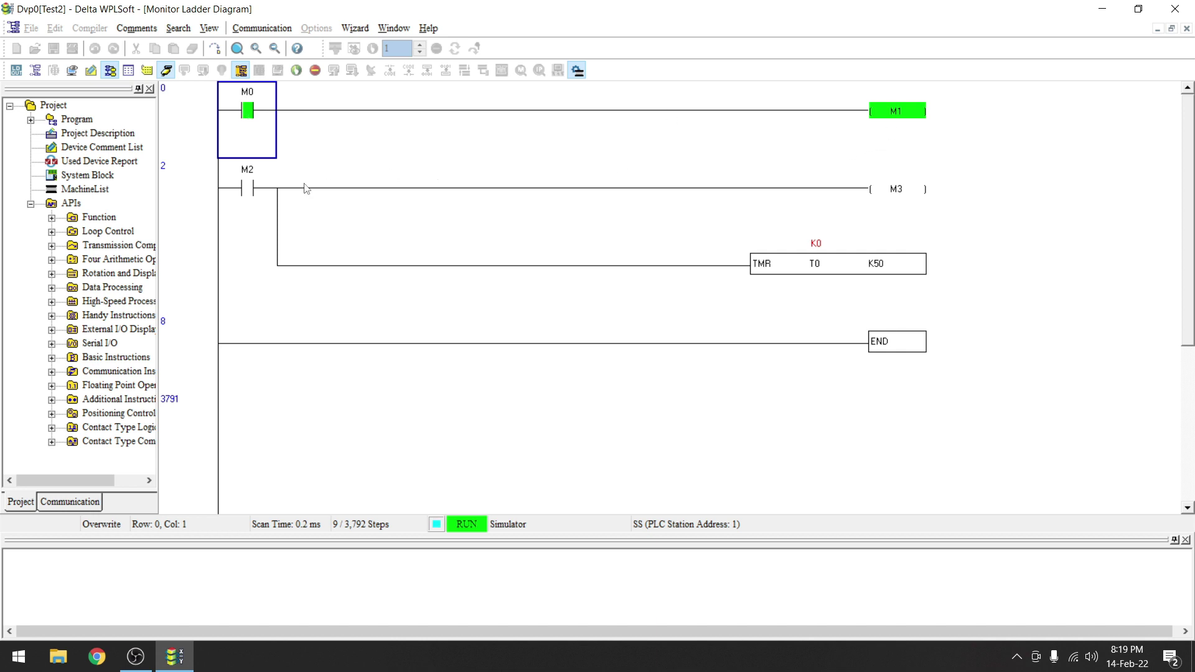
Force contact M2 on to energize coil M3 and start timer T0.
click(248, 189)
right_click(250, 198)
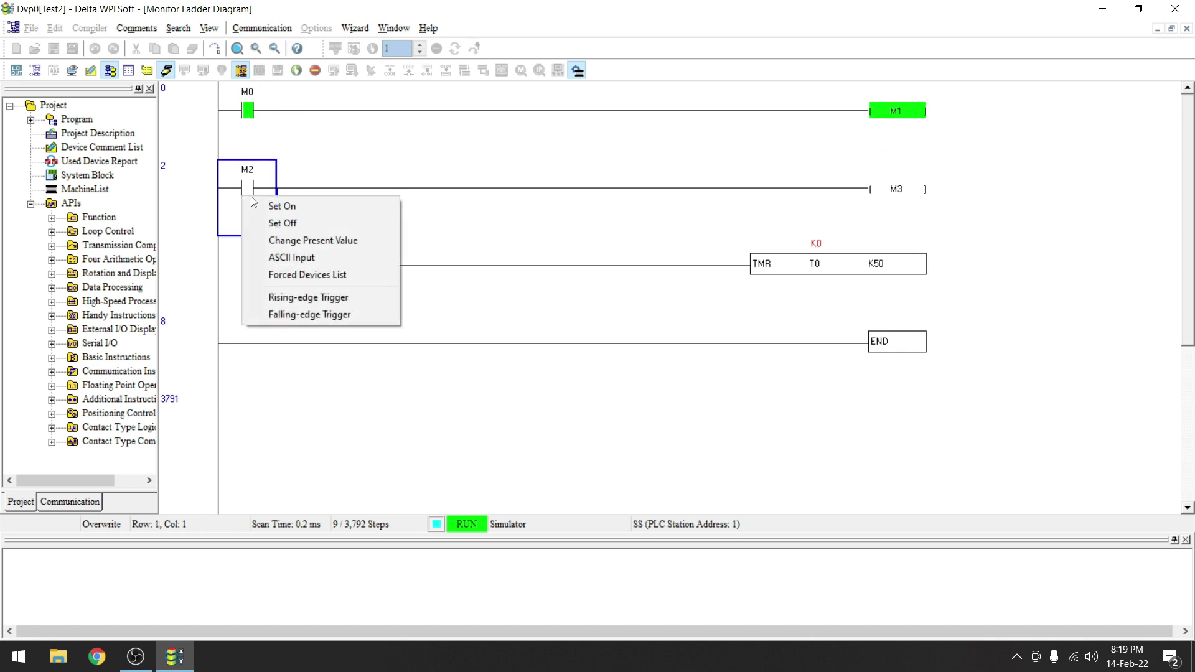
click(282, 206)
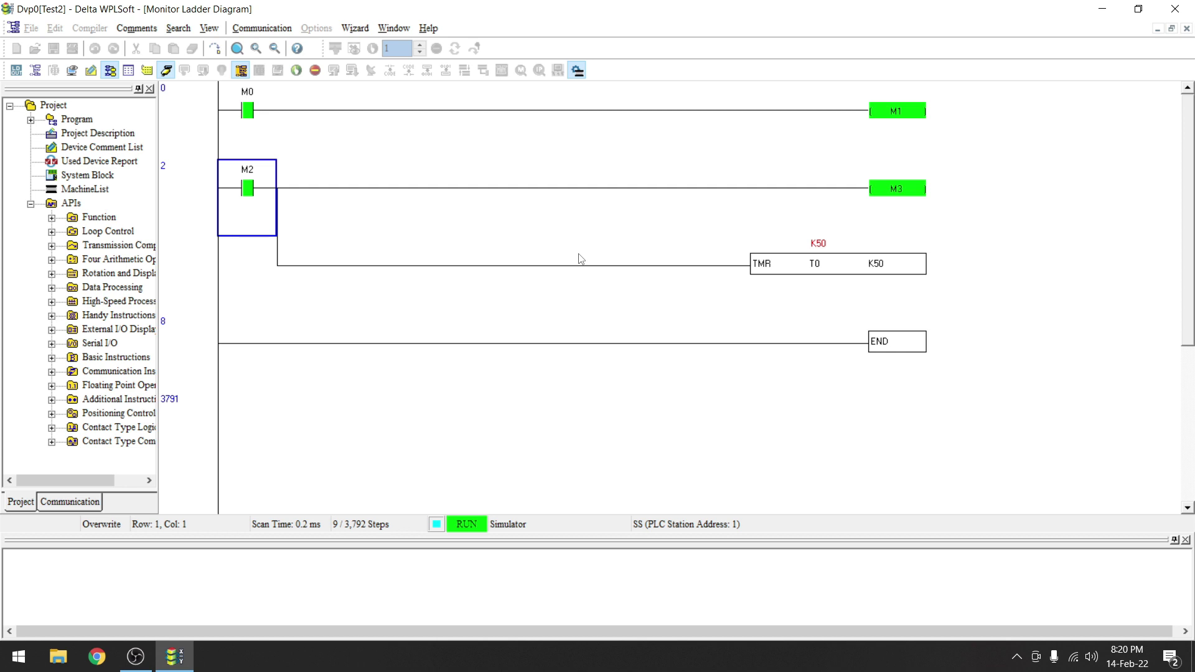
Switch the M0/M2, M1/M3 and TMR T0 K50 ladder out of Online Mode back to editing.
click(189, 163)
click(271, 224)
click(166, 71)
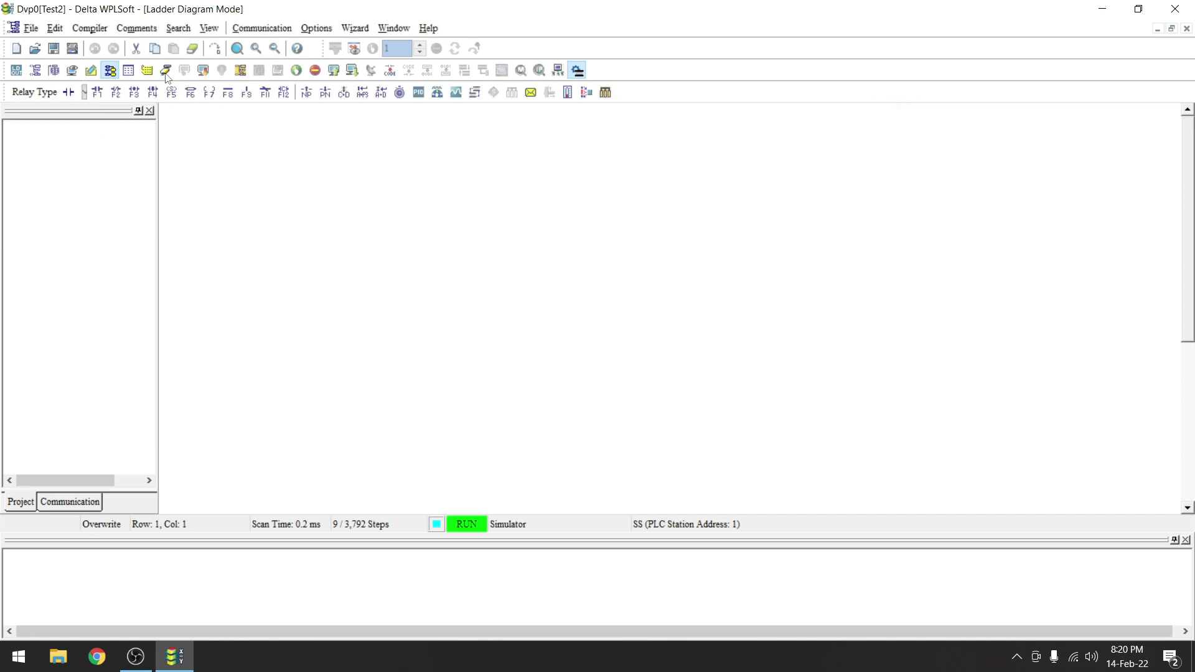